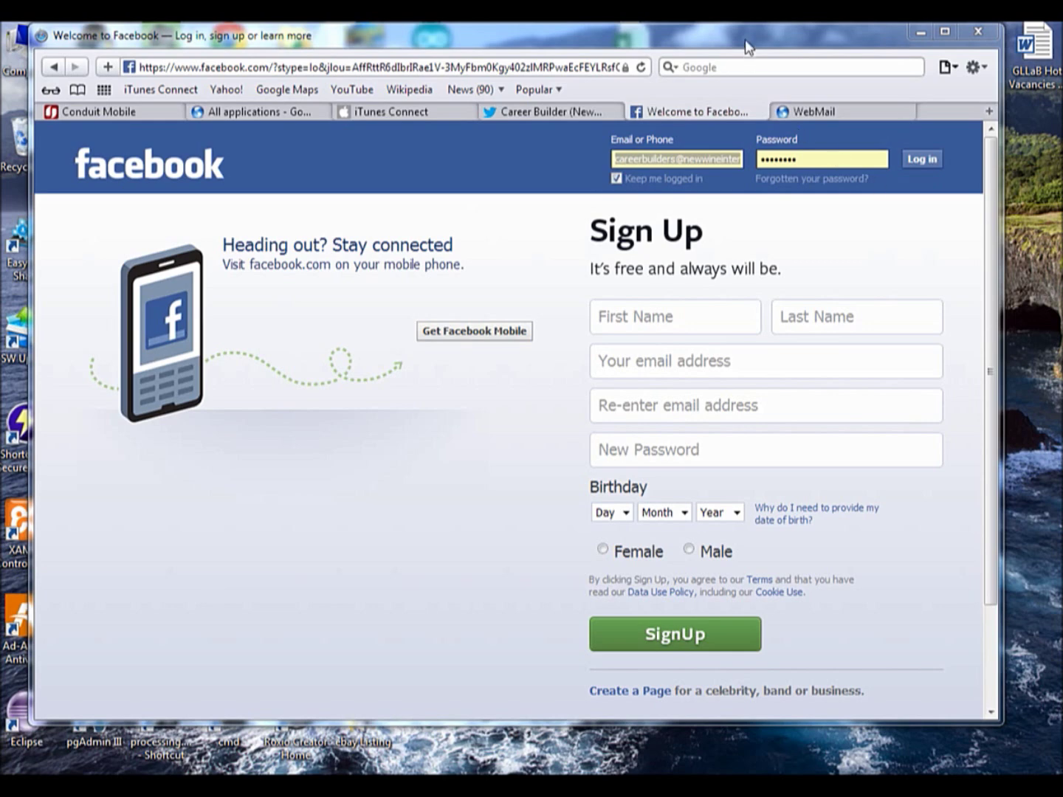
- Sign in to the Career Builder account with 'Keep me logged in' ticked
drag(745, 39, 726, 80)
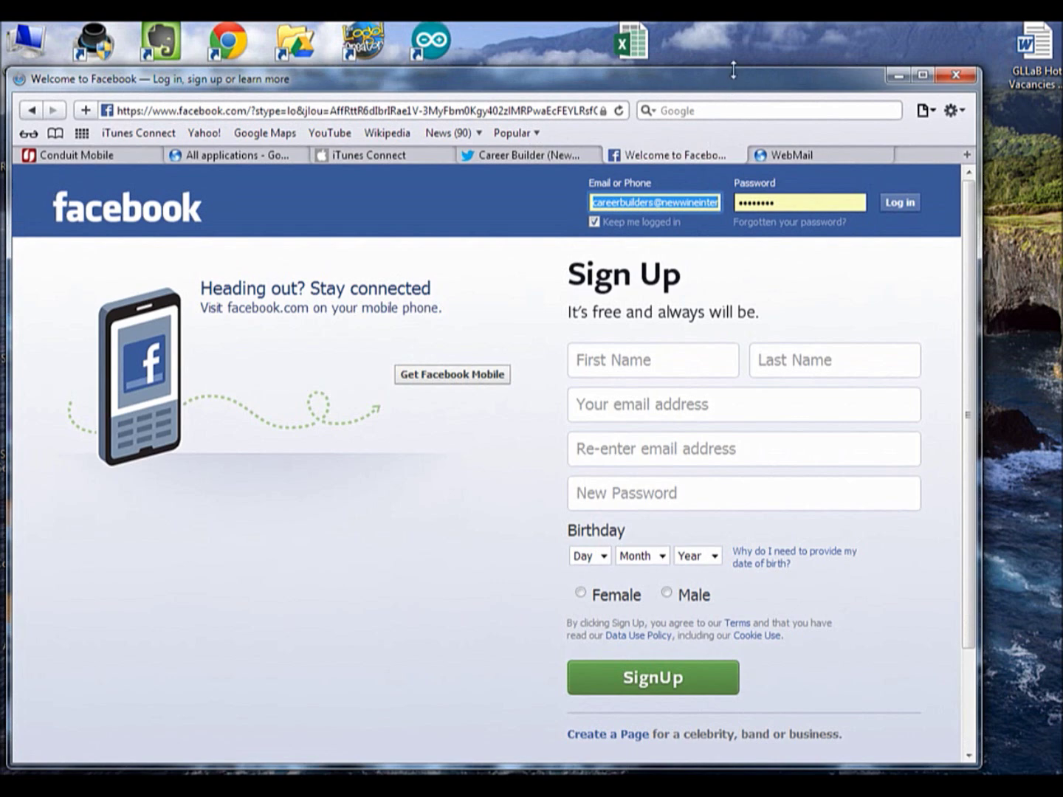
drag(734, 70, 734, 83)
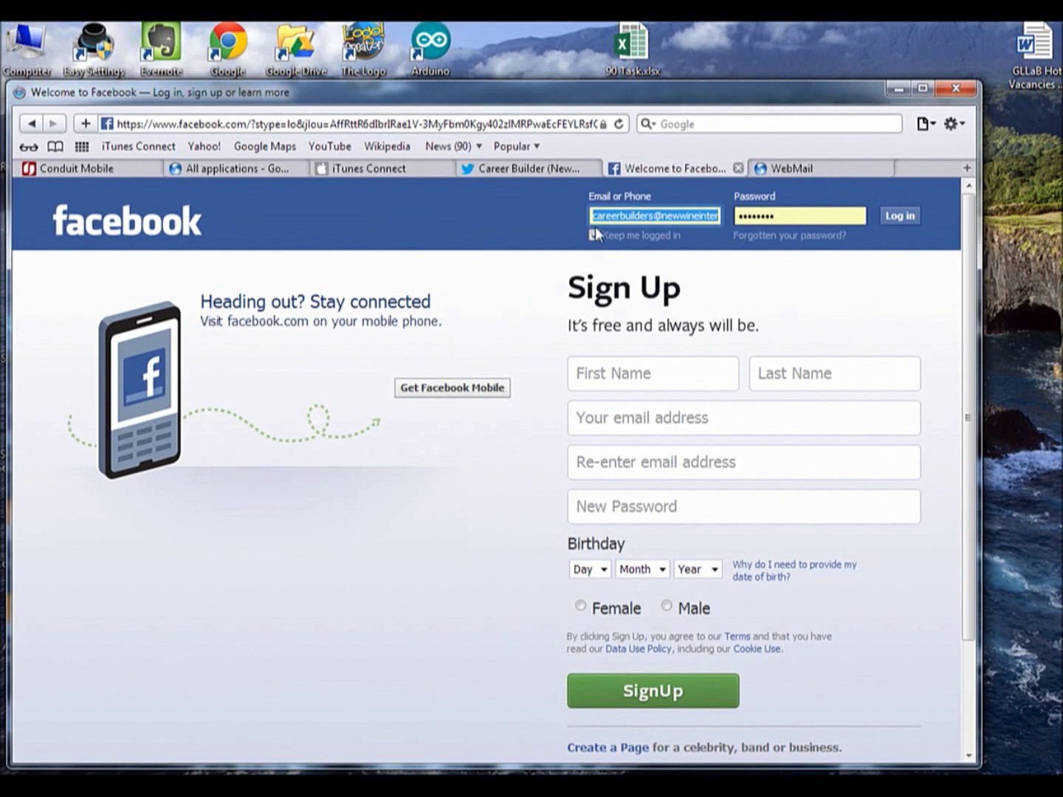
click(594, 235)
click(657, 214)
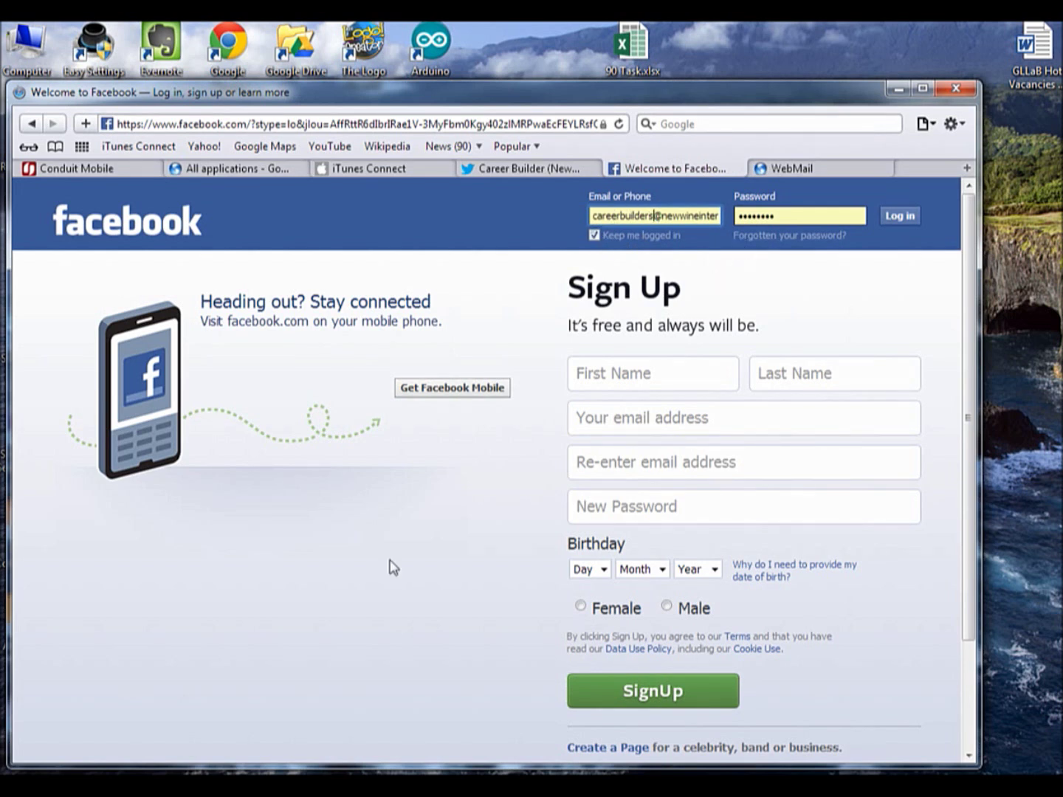
click(909, 224)
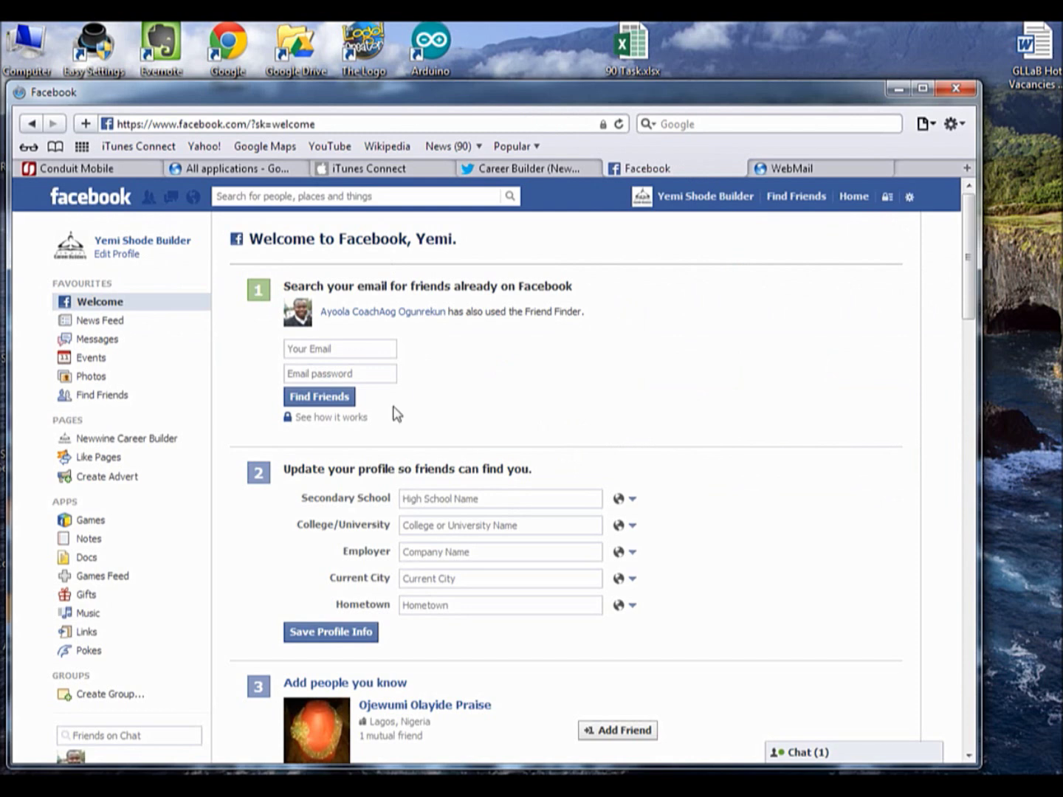
mouse_move(127, 439)
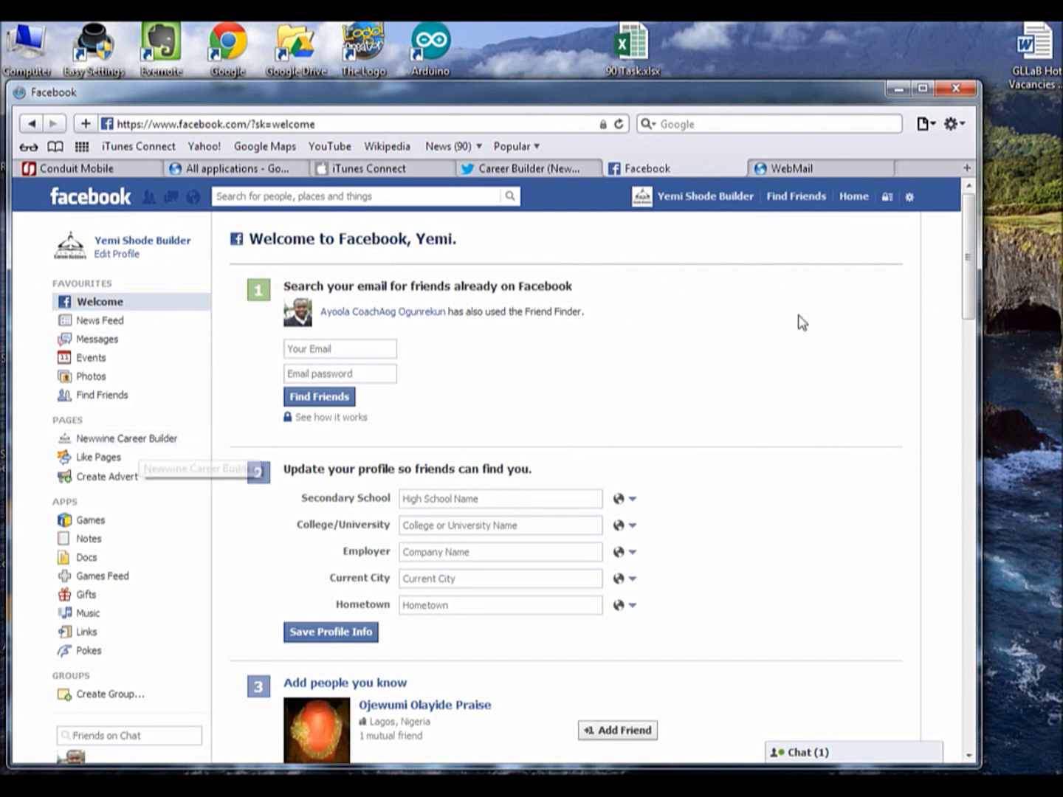
- Go to the Newwine Career Builder page from the gear menu and show its editing options
click(908, 200)
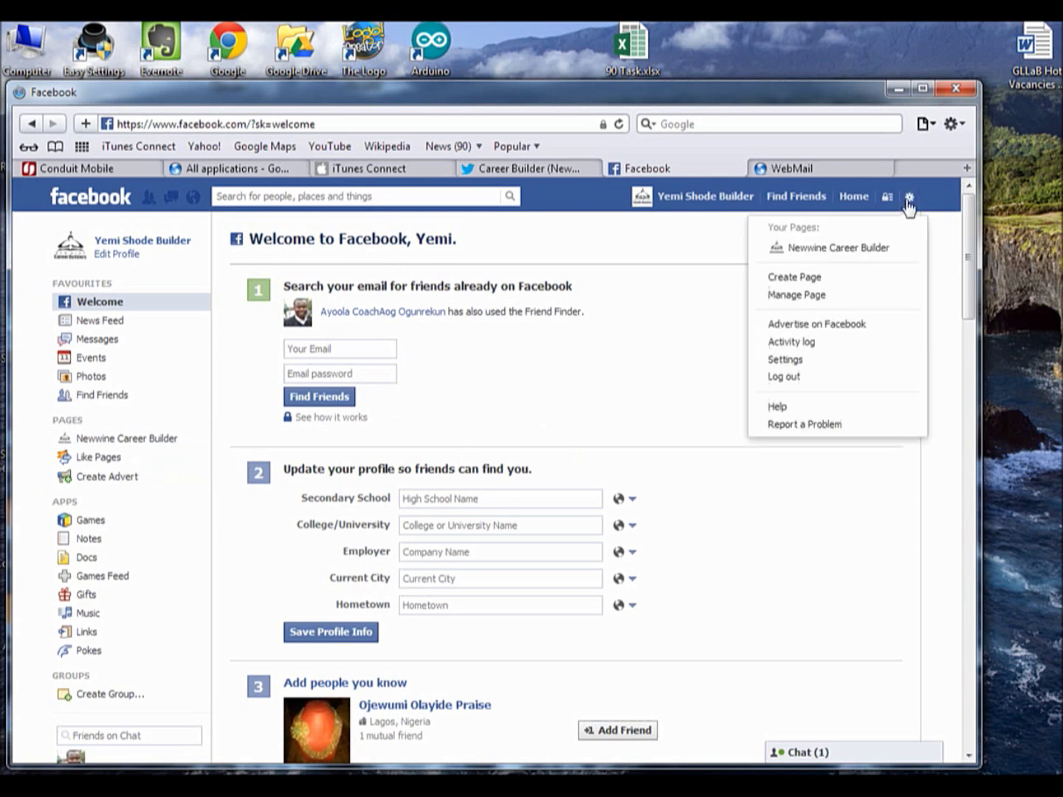
click(863, 249)
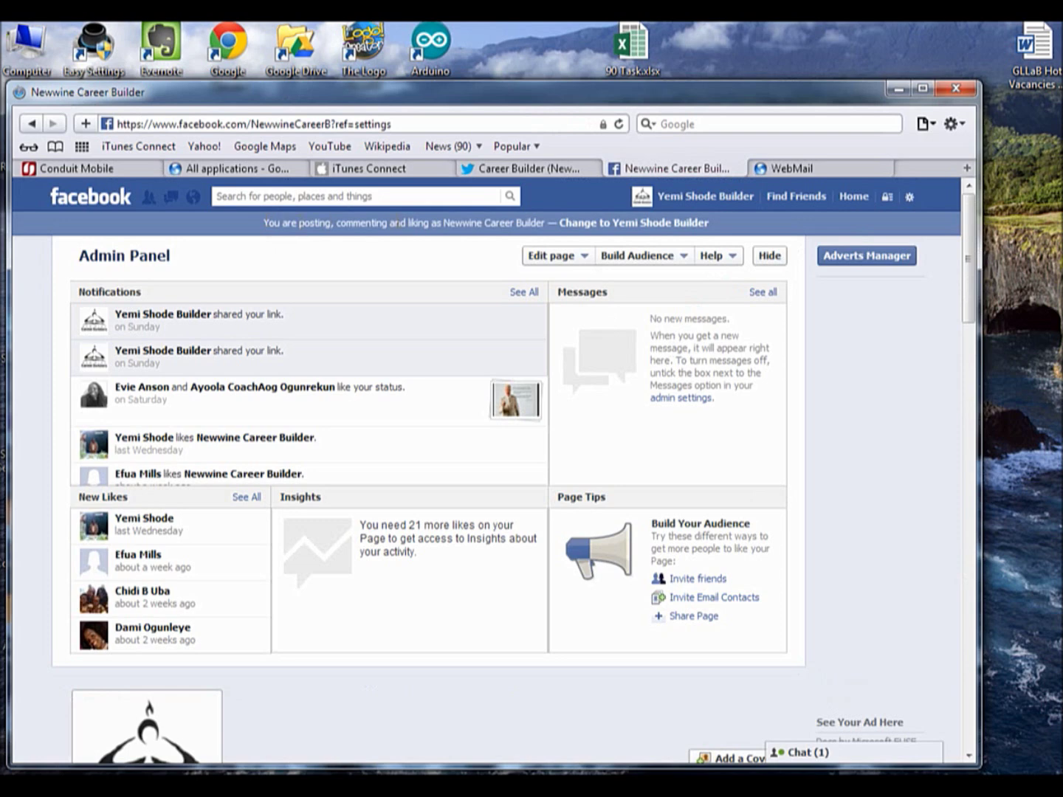
click(585, 262)
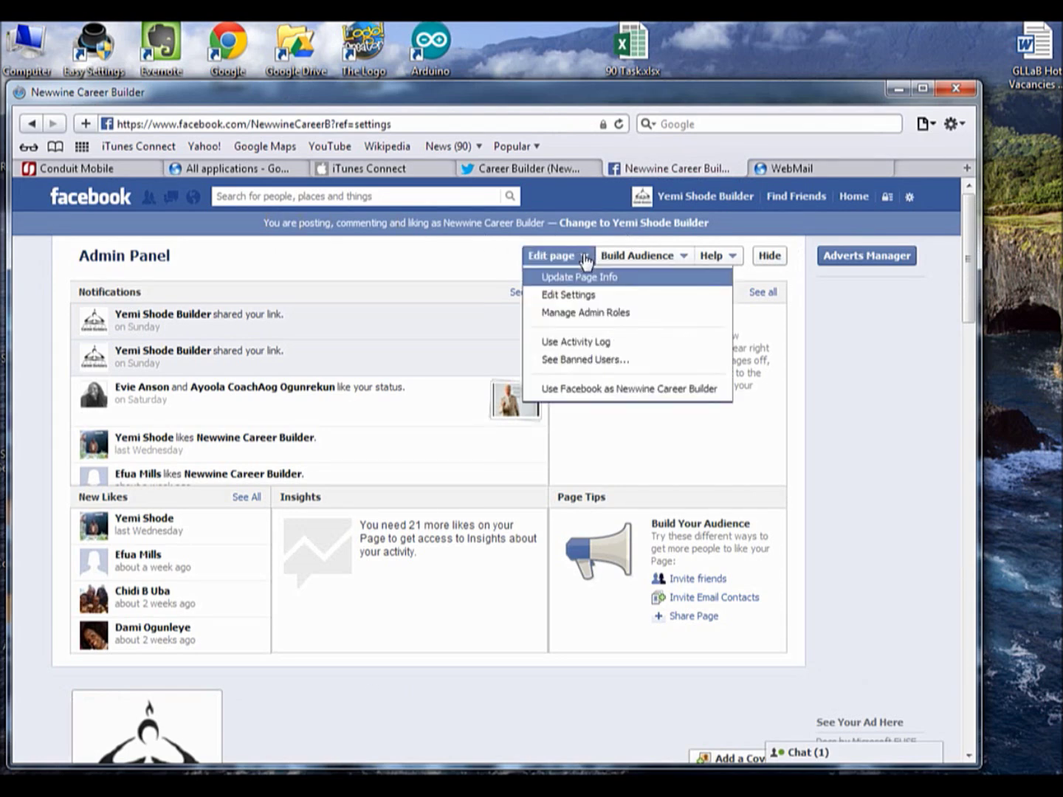
- Use Facebook as Newwine Career Builder, dismiss the notice and go to the page's Docs app
click(595, 390)
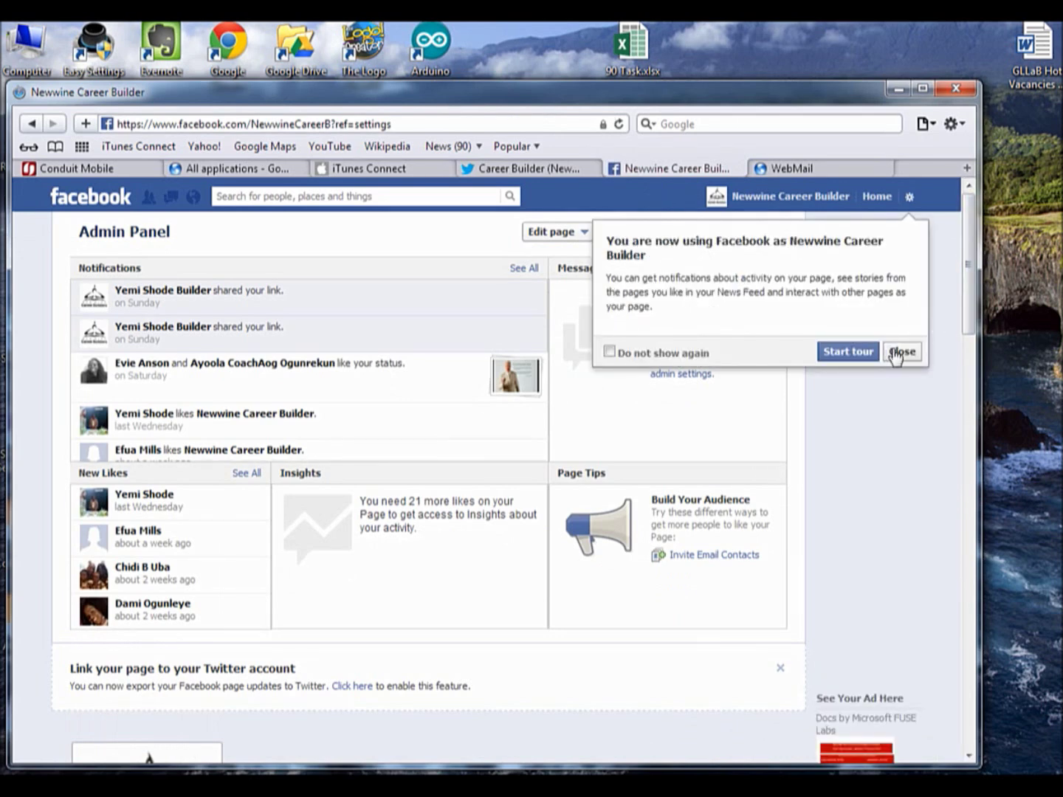
click(901, 351)
drag(967, 237, 966, 341)
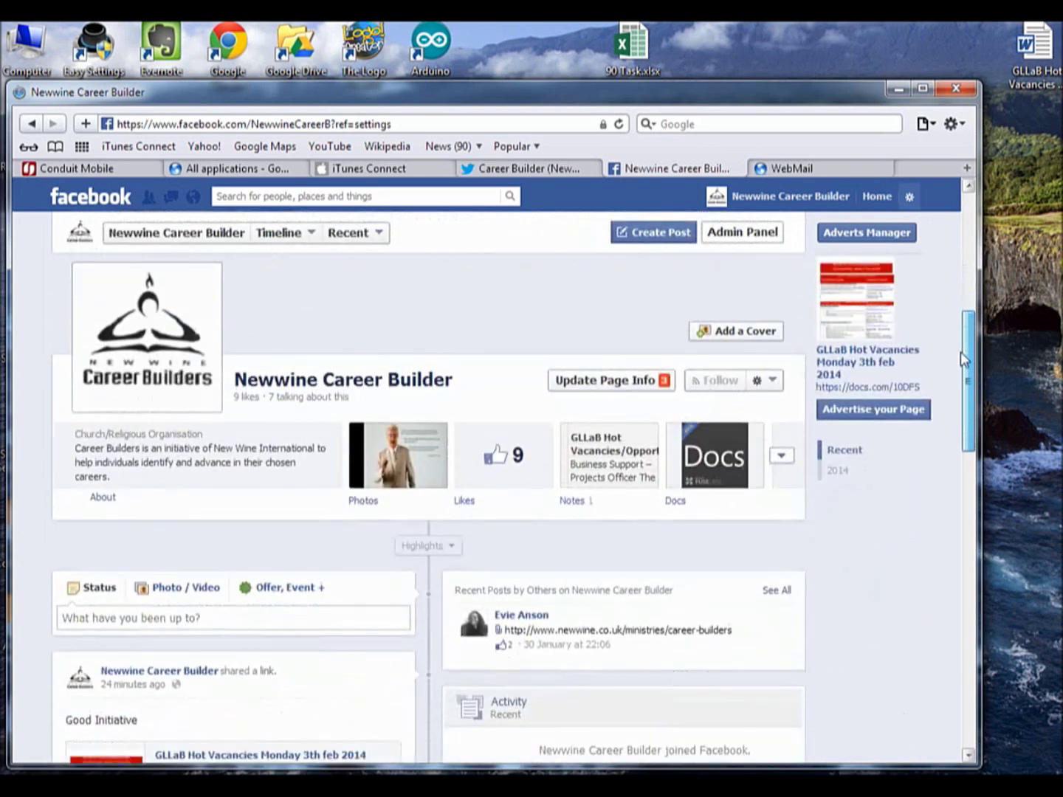
drag(967, 341, 964, 364)
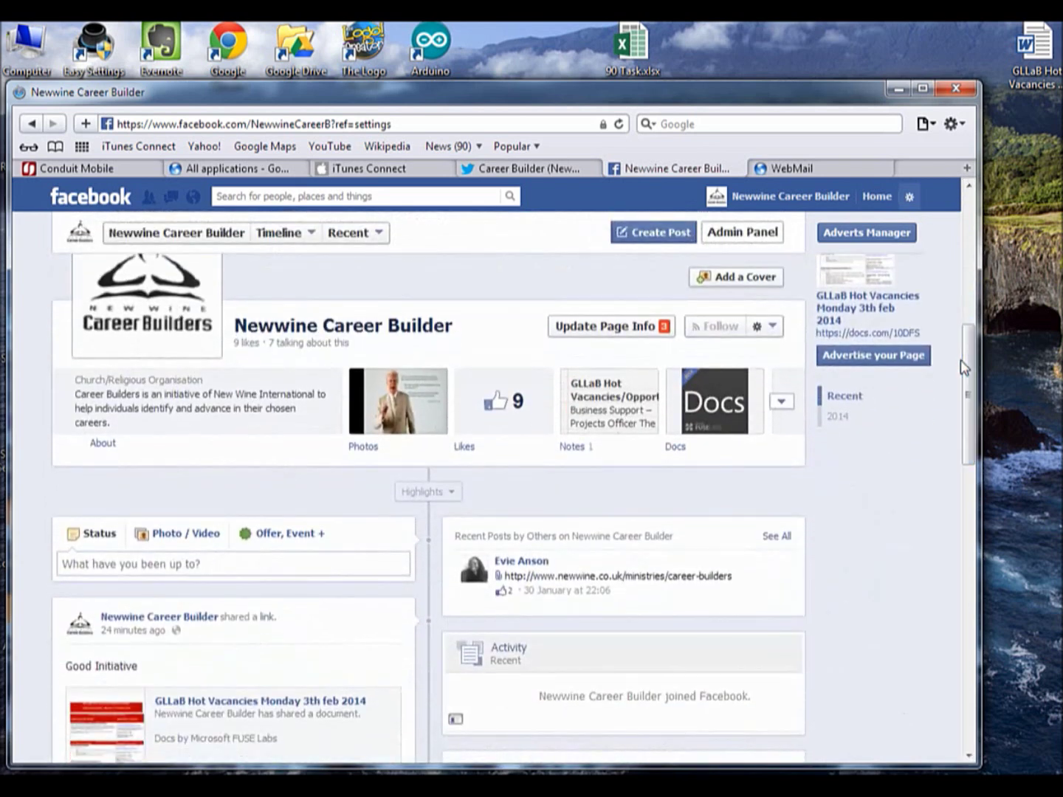
click(709, 413)
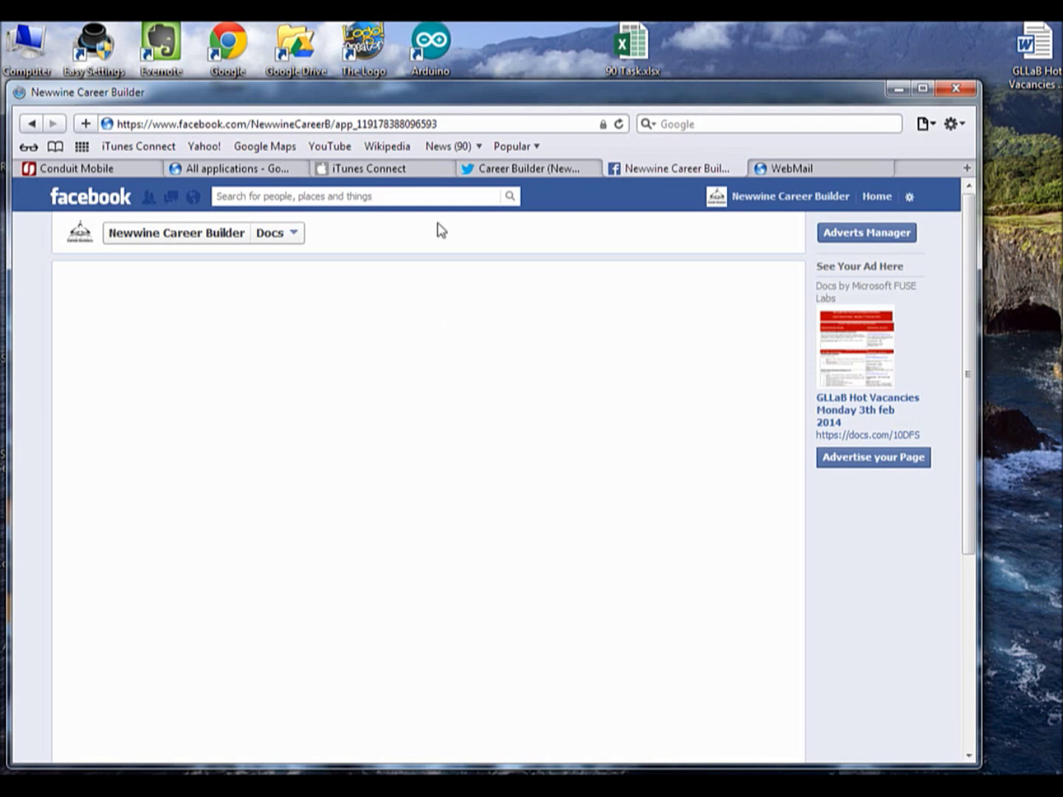
- Switch the acting identity back to the Yemi Shode Builder personal profile
click(909, 197)
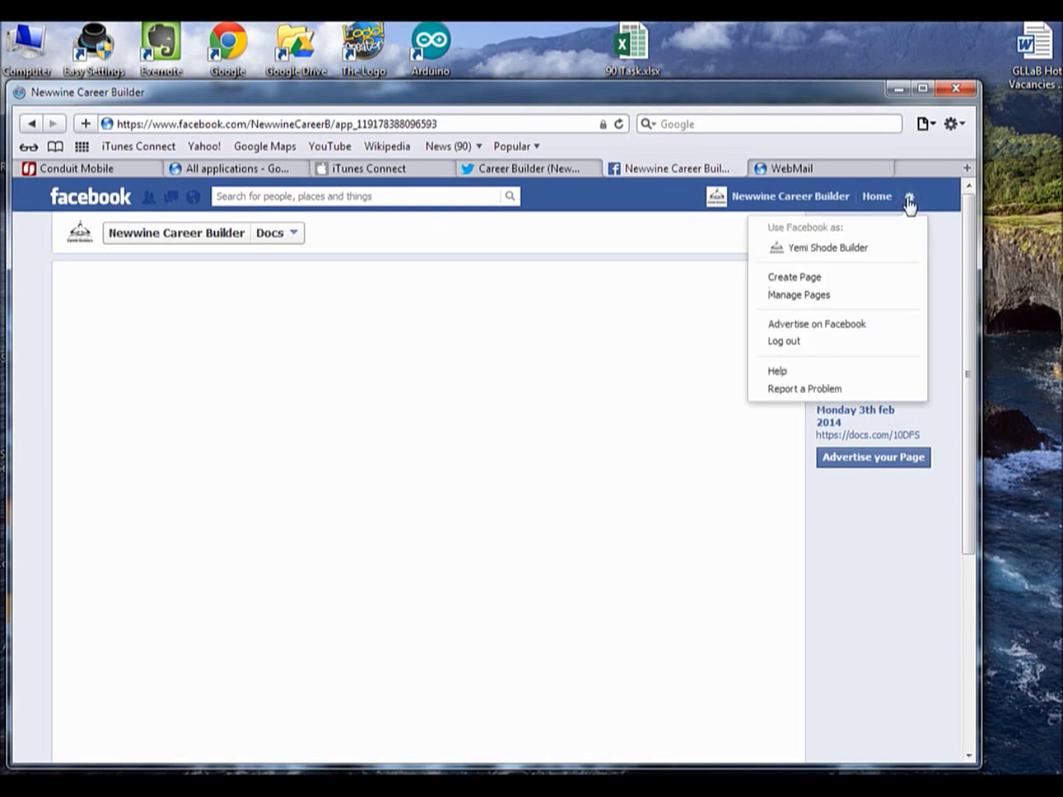
click(839, 255)
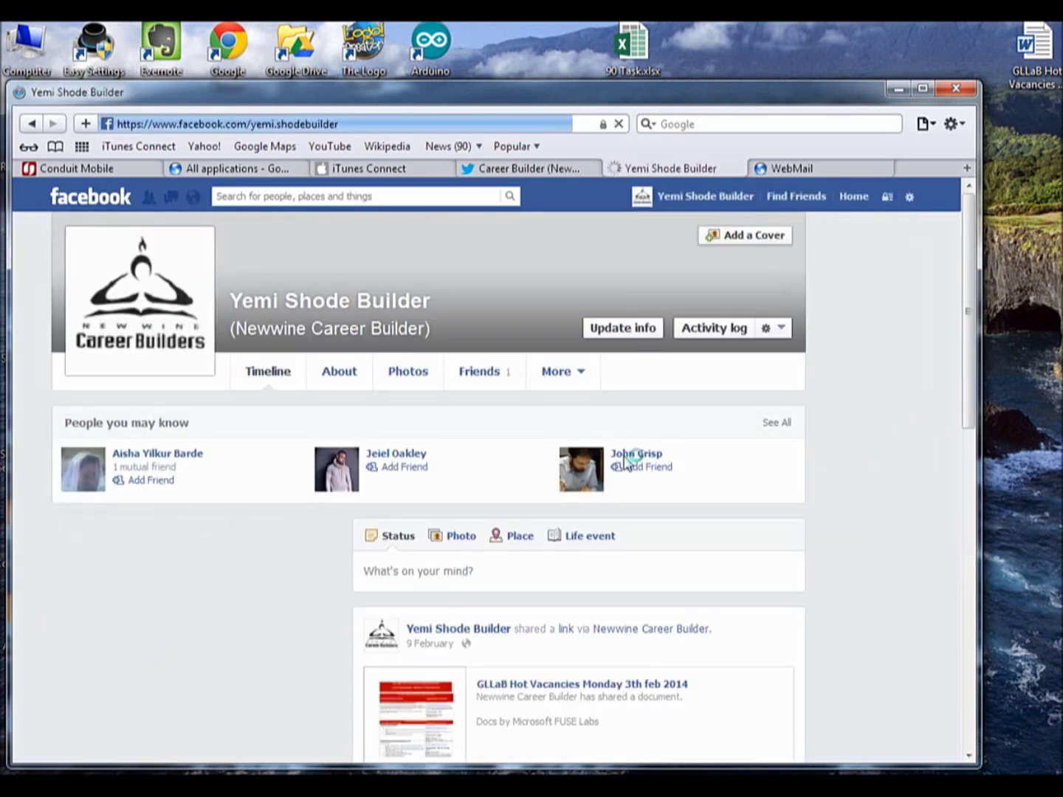
scroll(893, 455, down, 3)
scroll(893, 455, down, 1)
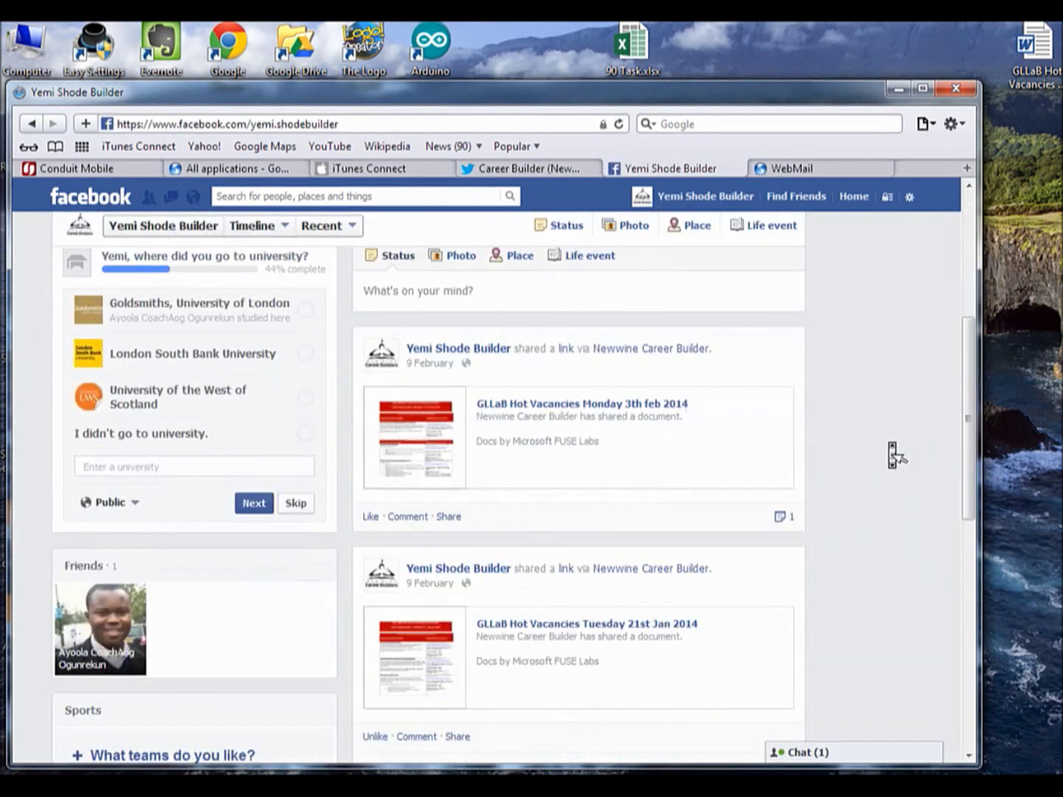
scroll(893, 454, down, 4)
scroll(894, 455, down, 1)
scroll(893, 455, down, 3)
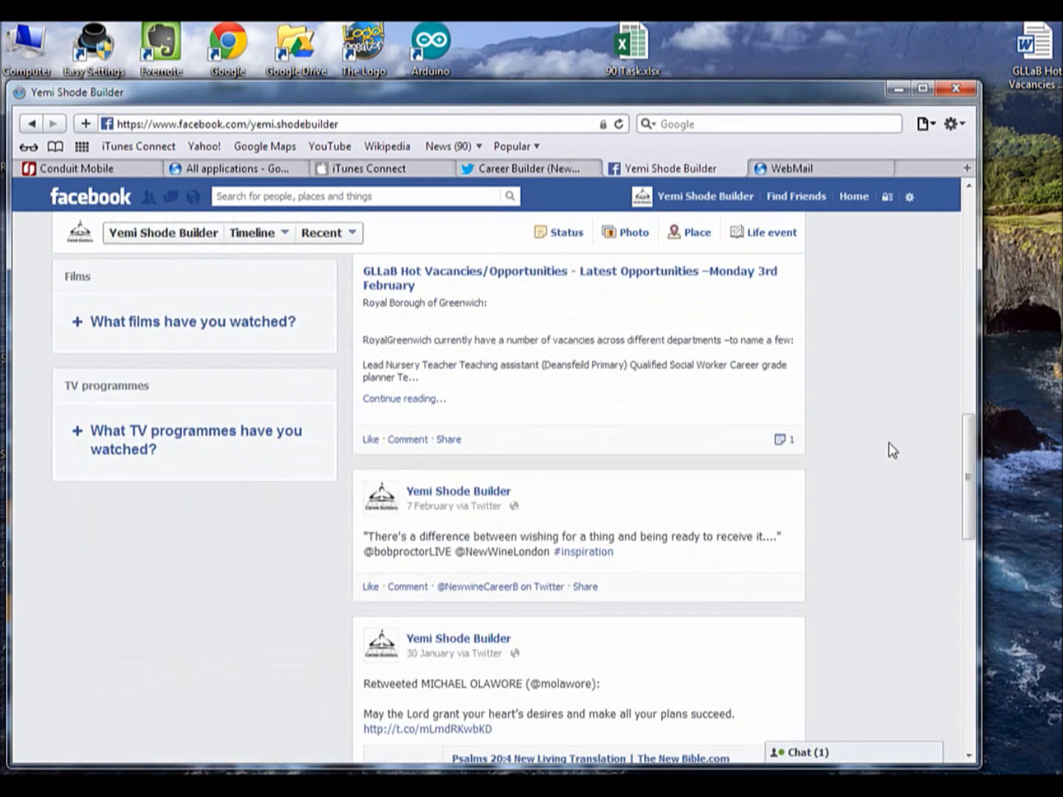
scroll(891, 450, down, 2)
mouse_move(288, 510)
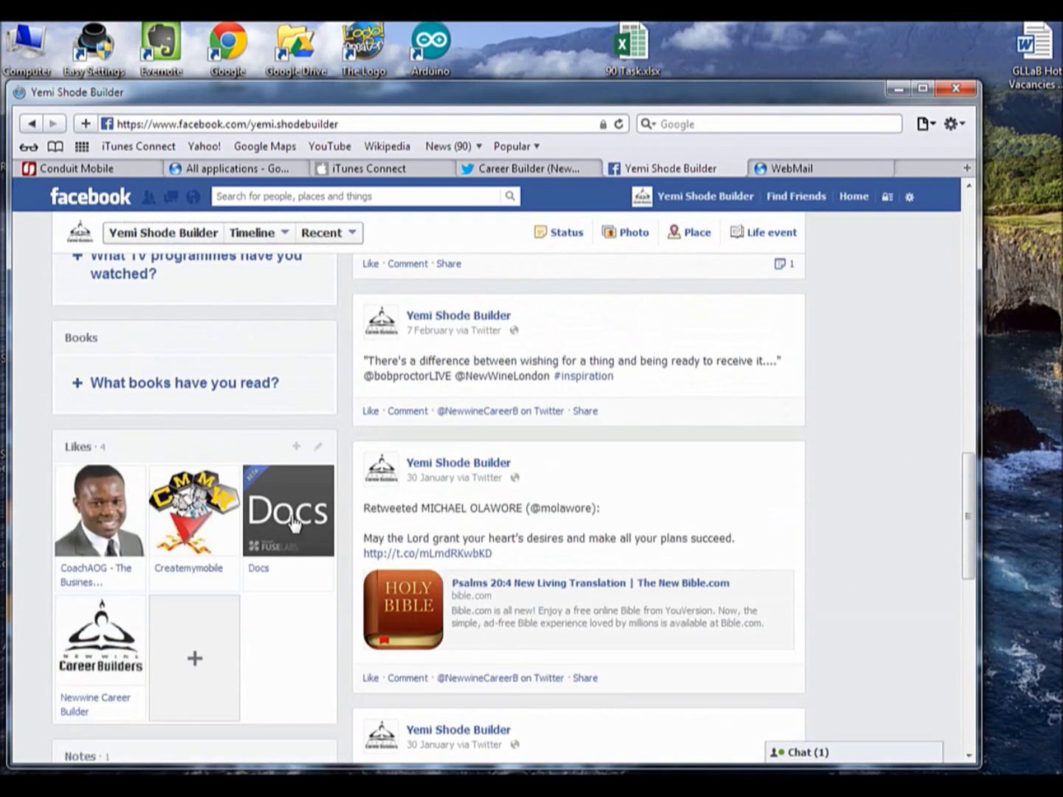
- Go to the Docs app's Facebook page from the profile's likes and launch it with Use Now
click(293, 523)
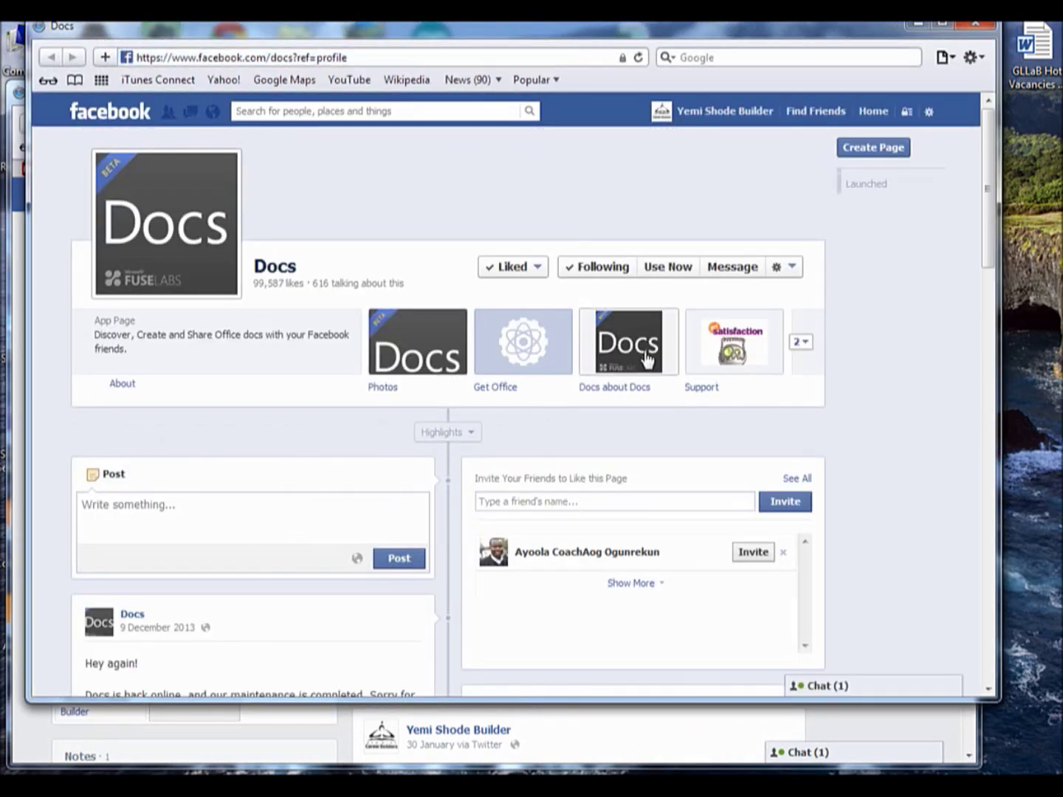
click(670, 281)
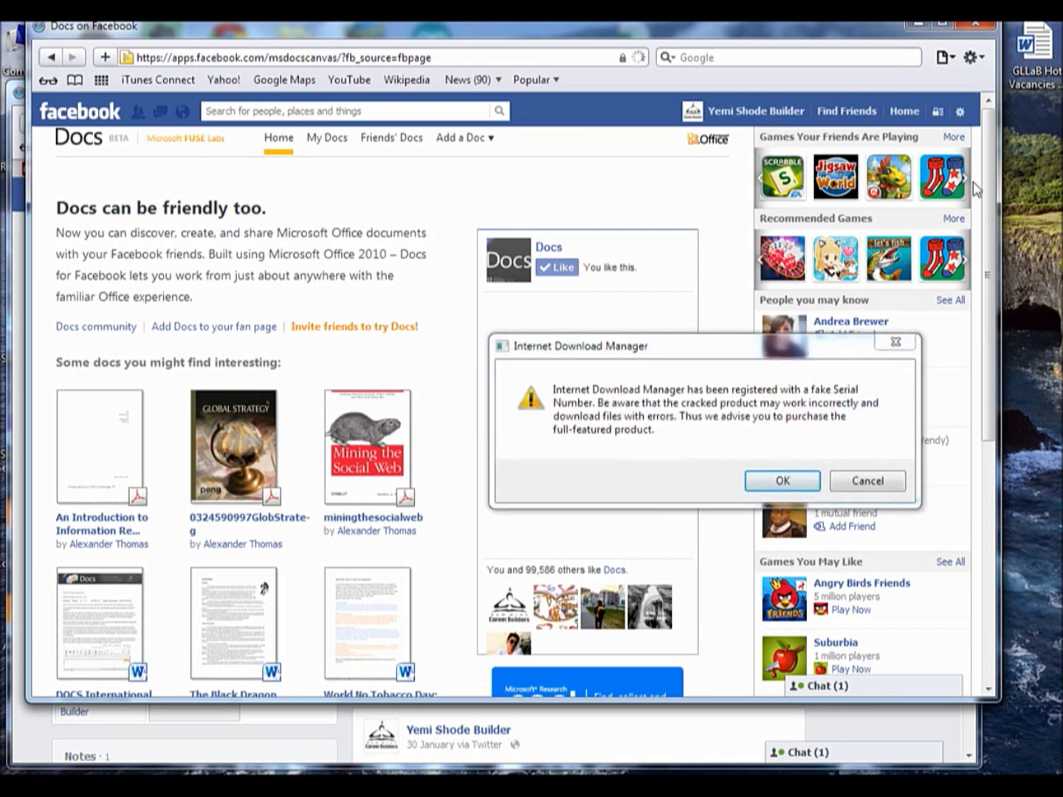
- Dismiss the Internet Download Manager warning and close the Docs browser window
click(895, 342)
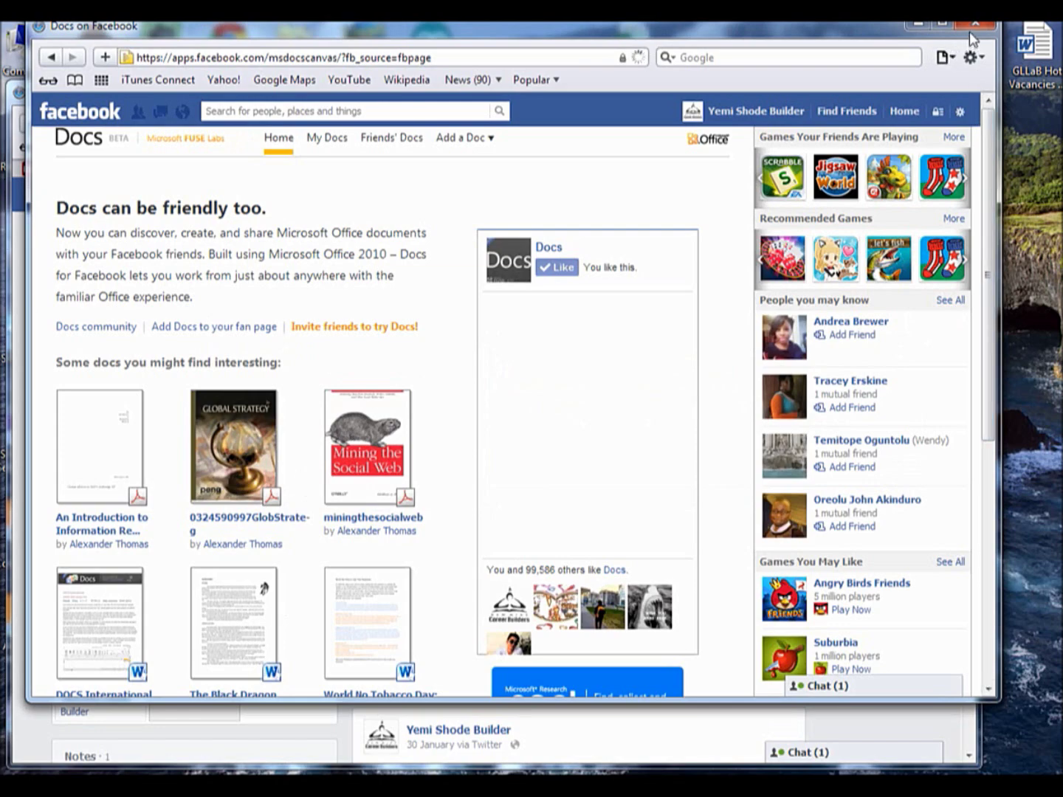
click(970, 31)
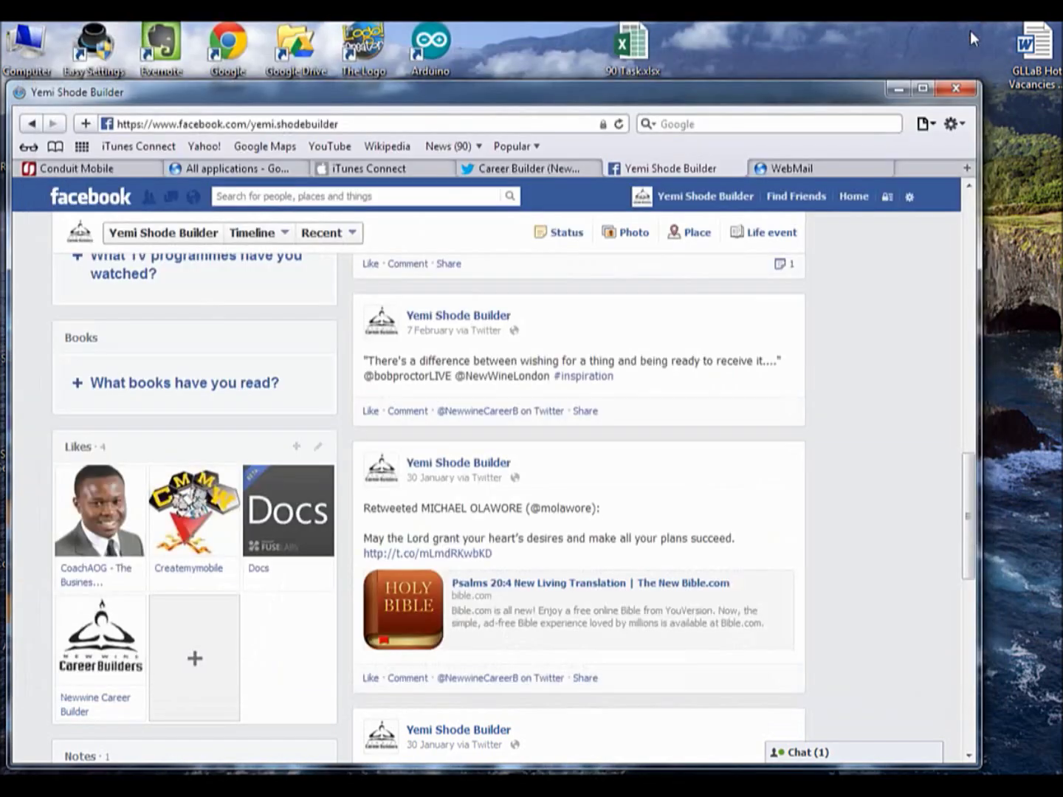
- Return to the Newwine Career Builder page and use Facebook as that page again
click(474, 463)
click(910, 197)
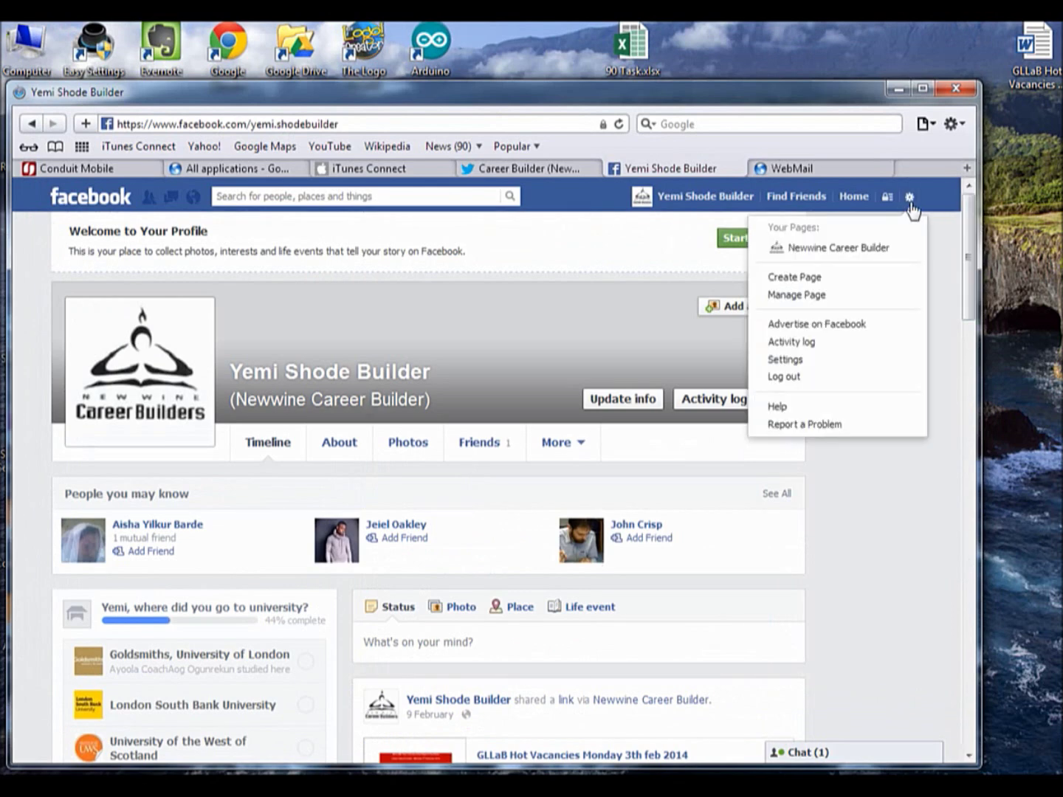
click(848, 250)
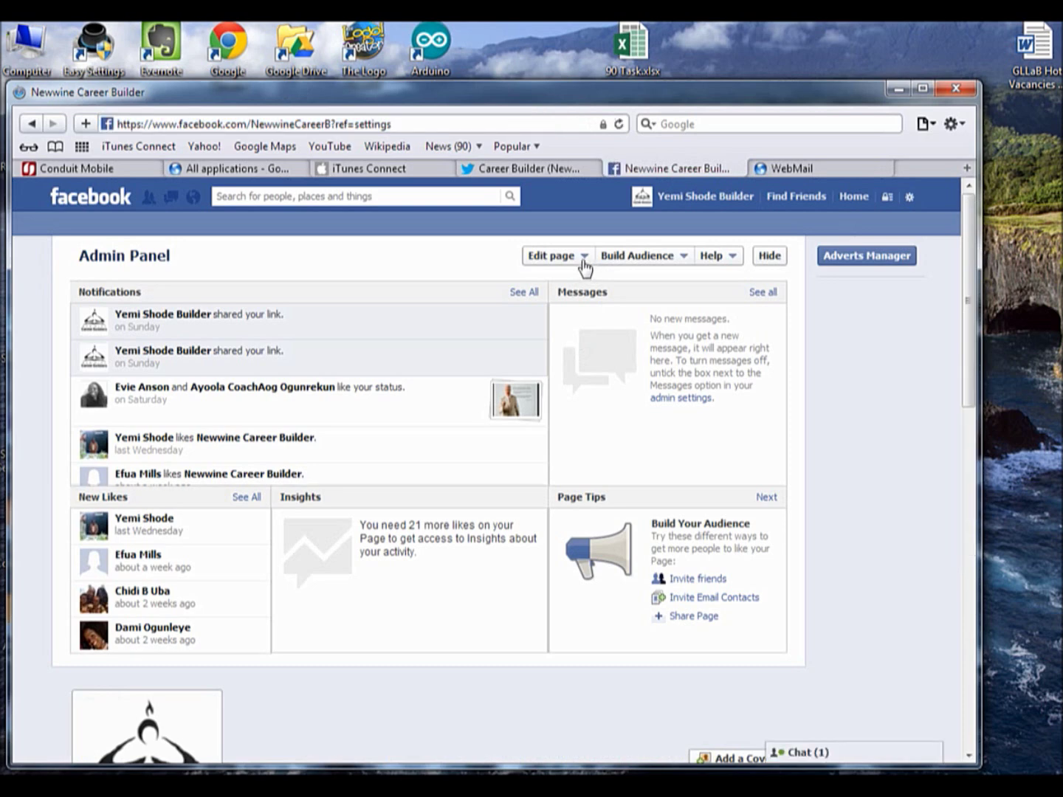
click(585, 265)
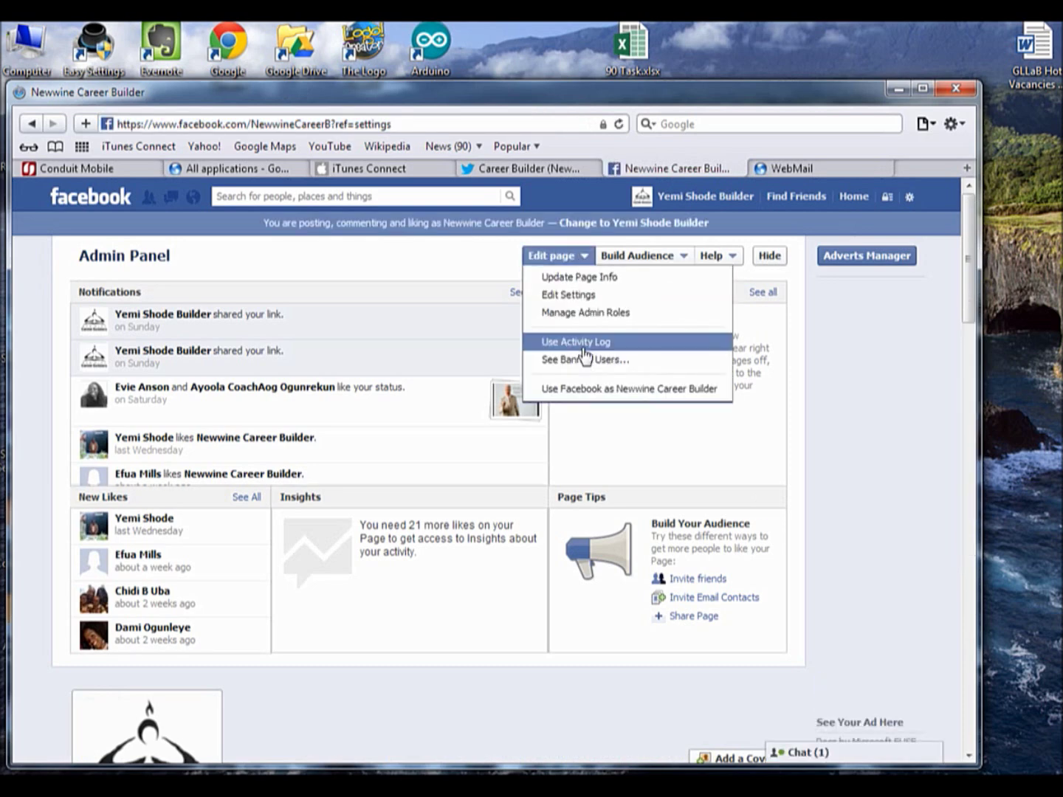
click(573, 389)
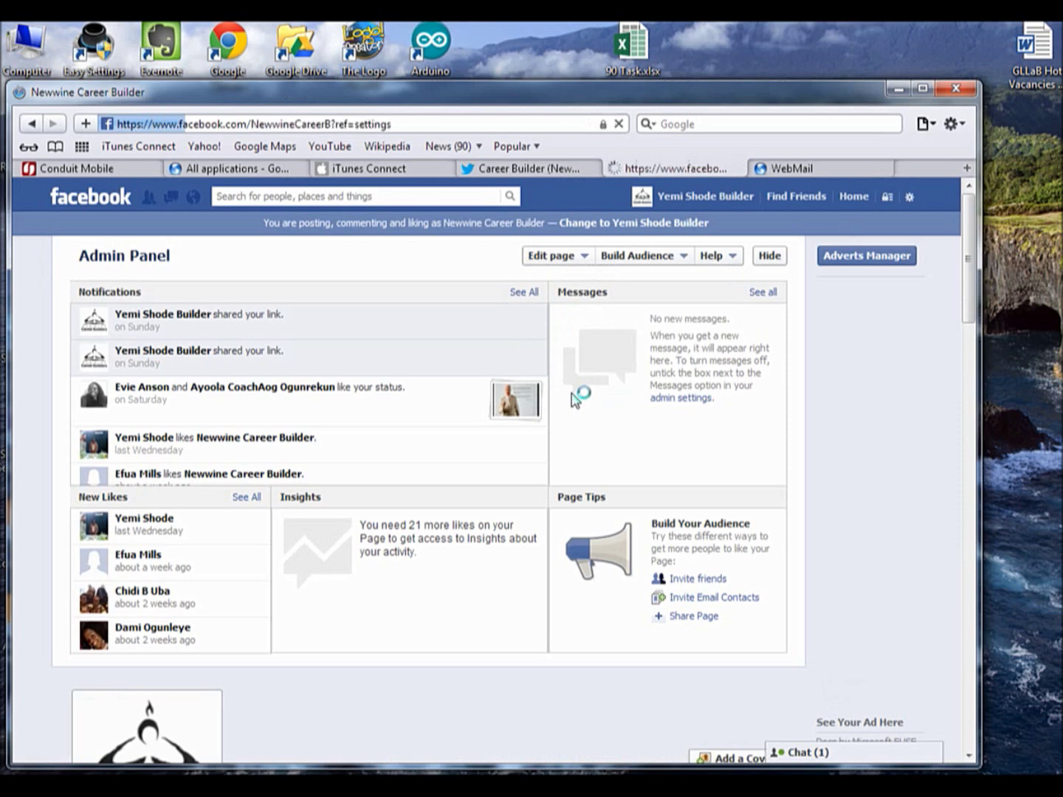
scroll(820, 449, down, 2)
scroll(824, 456, down, 1)
scroll(821, 456, down, 2)
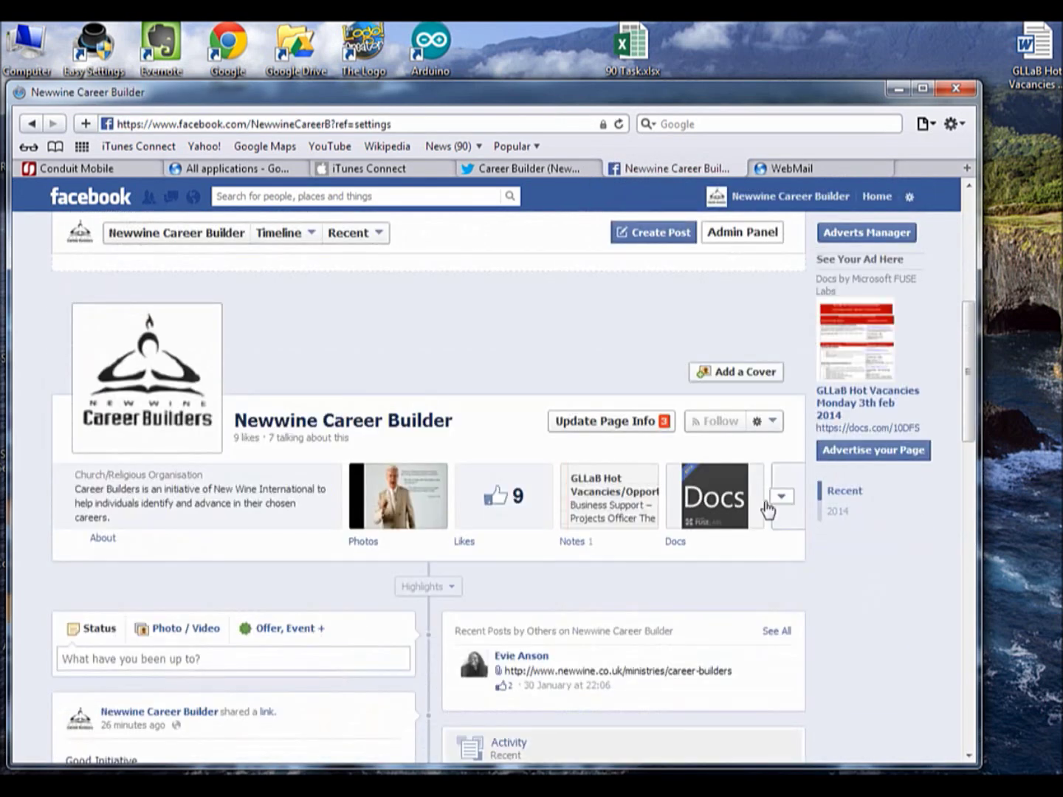
- Show the page's Docs section with its GLLaB vacancy documents and follow the Go to Docs.com link
click(700, 511)
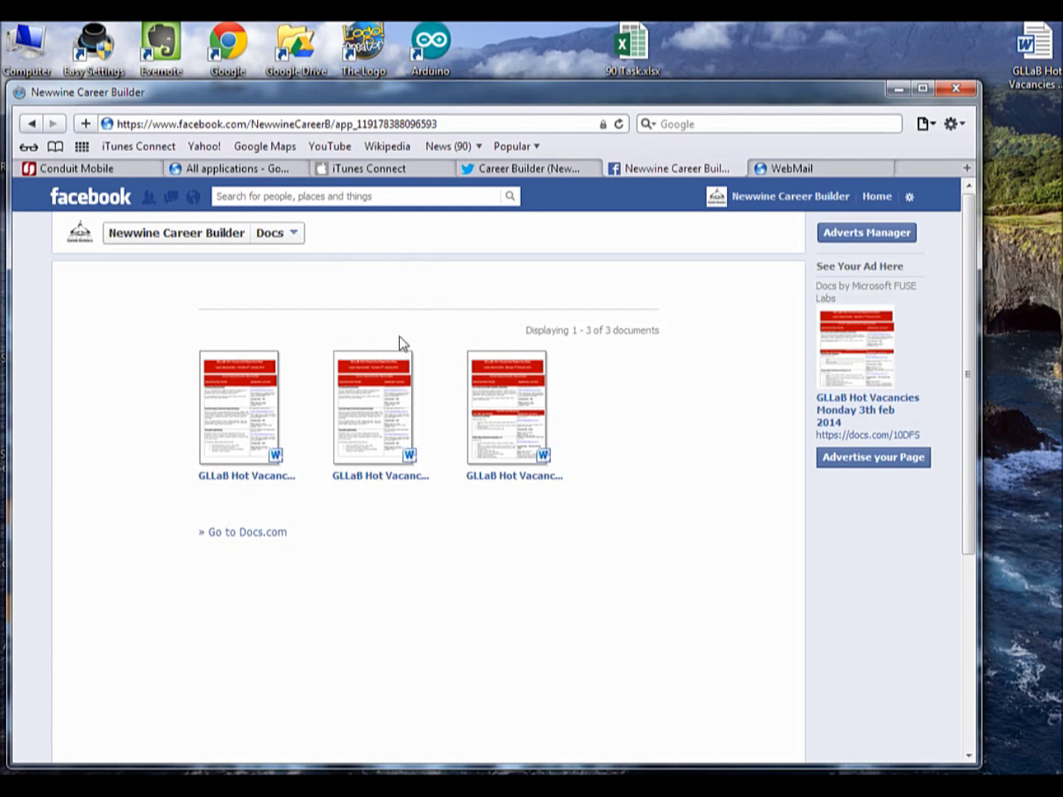
click(253, 538)
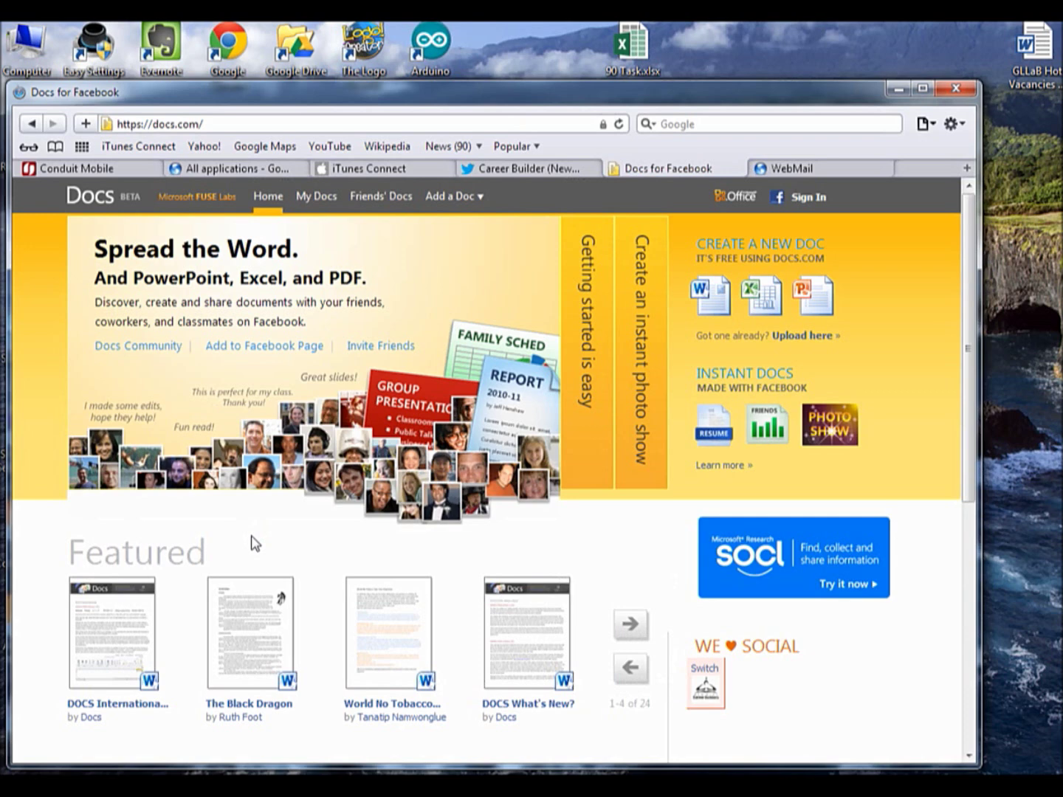
- Show the Add a Doc options on the Docs.com home page
click(481, 201)
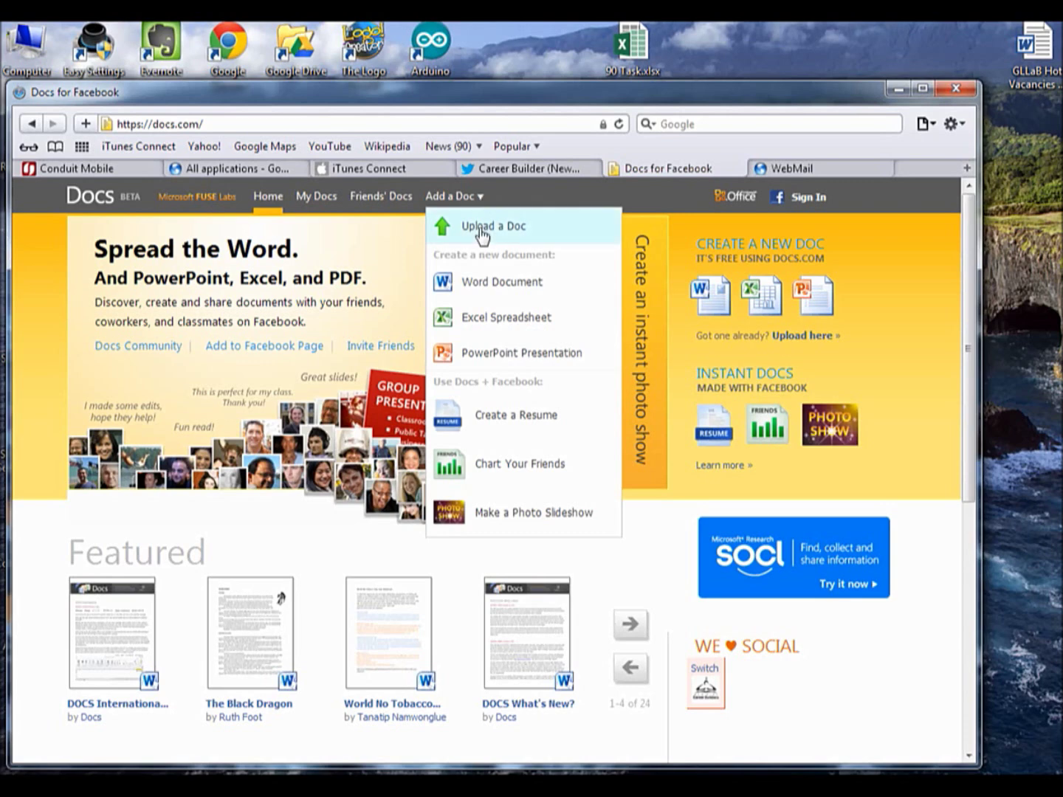
- Start Upload a Doc, confirm the identity switch and bring up the file chooser
click(479, 228)
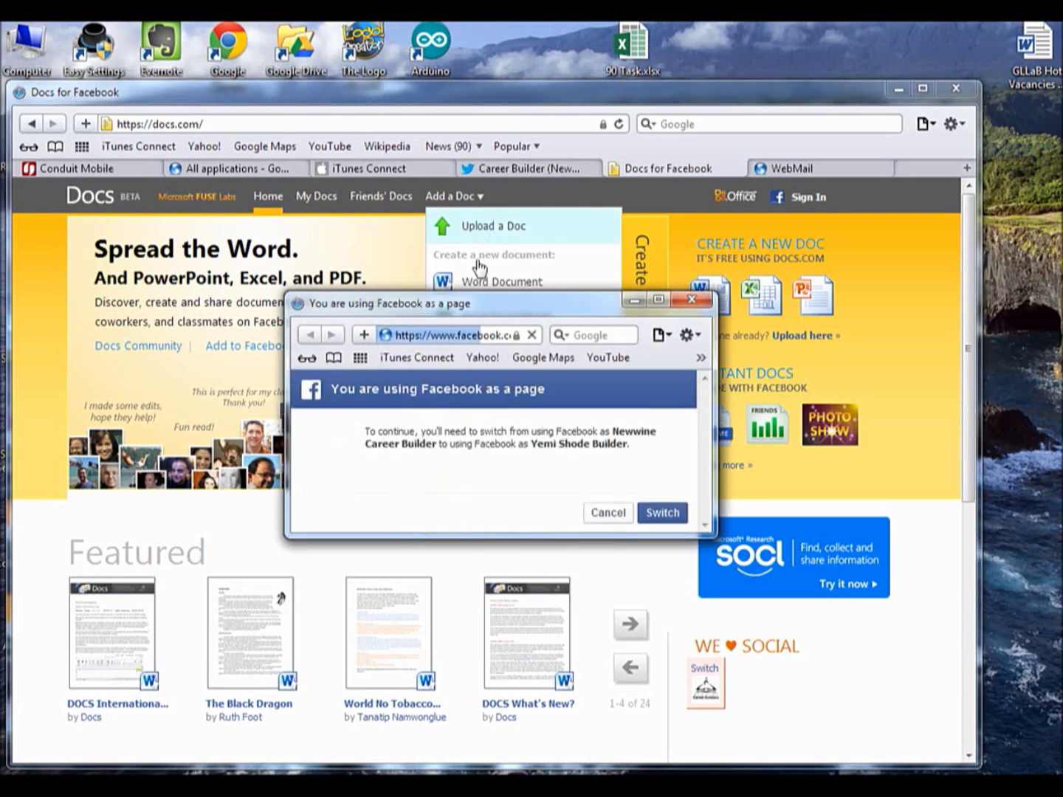
click(669, 513)
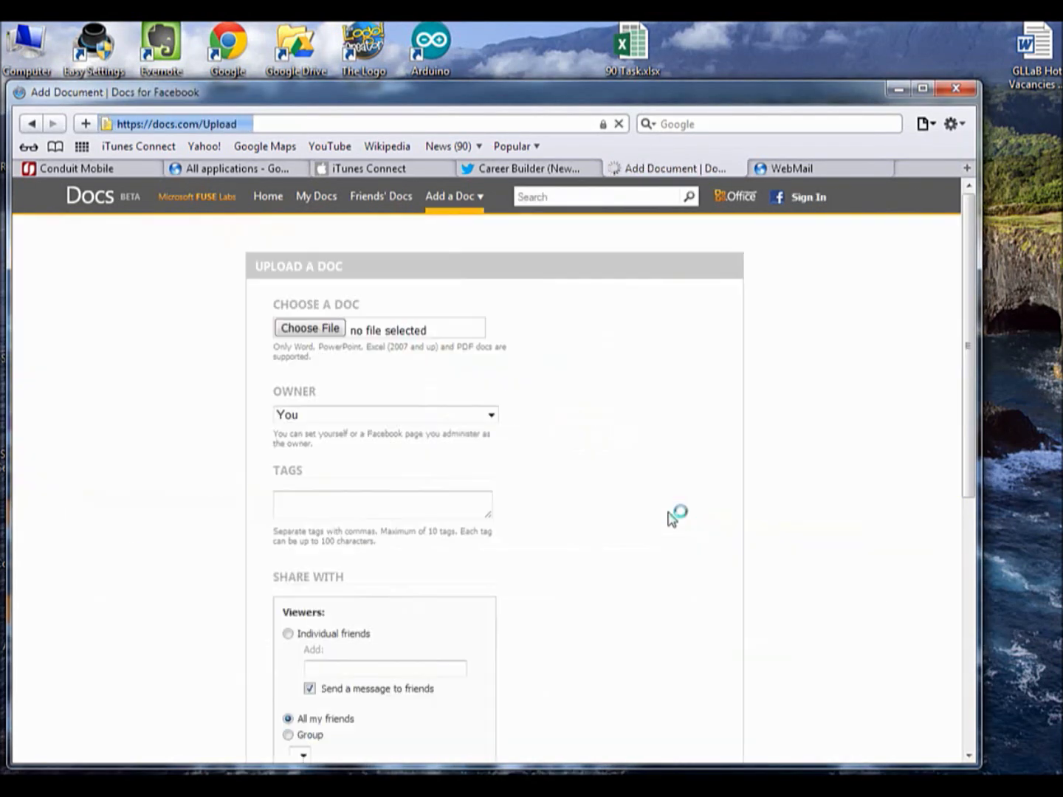
click(331, 332)
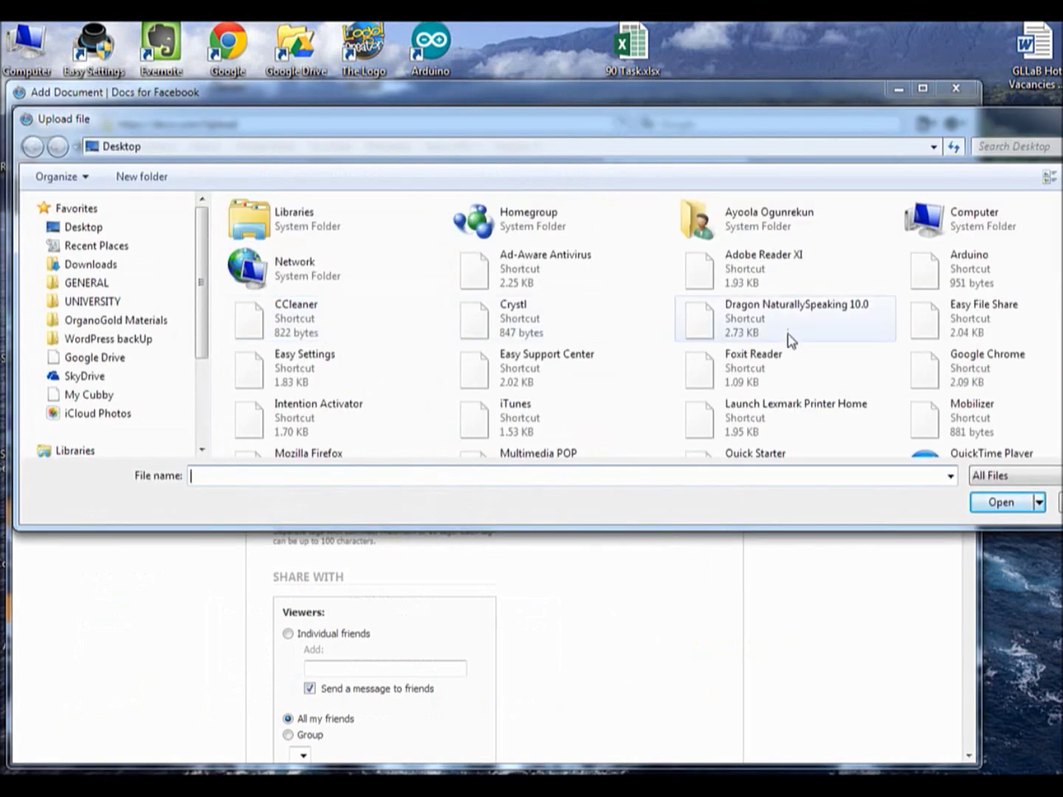
- Choose the GLLaB Hot Vacancies Tuesday 21st Jan 2014 .doc from the desktop for upload
click(789, 337)
key(g)
scroll(791, 339, down, 5)
click(789, 283)
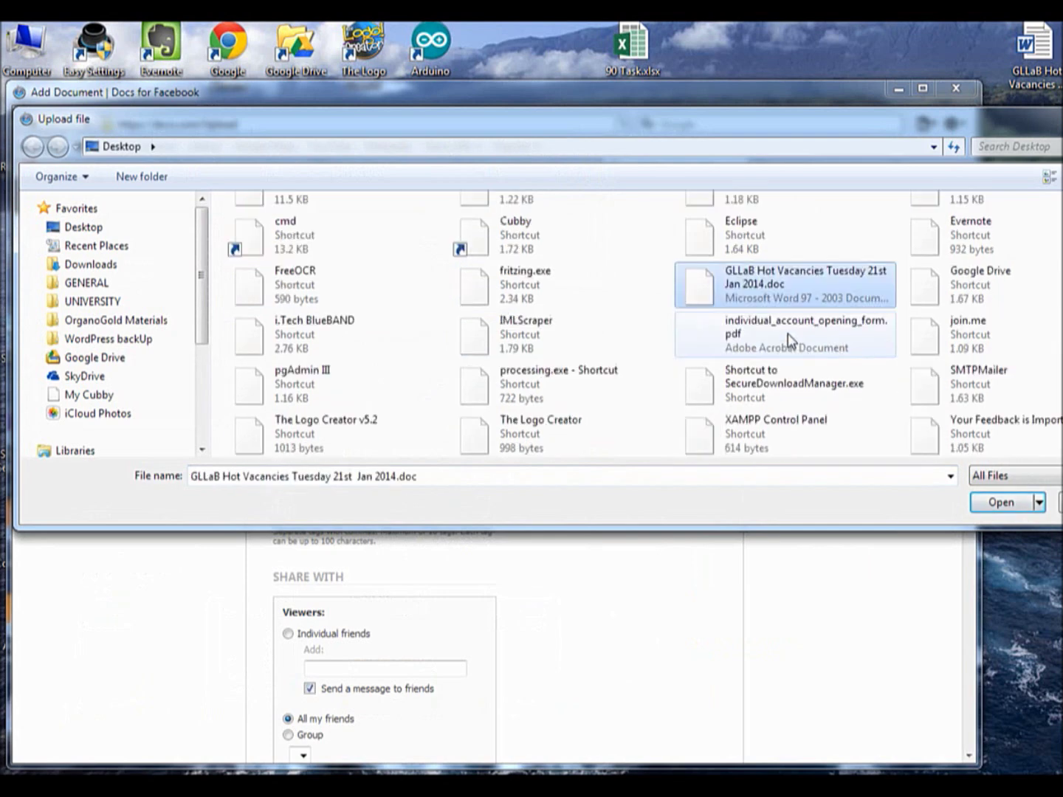
double_click(721, 284)
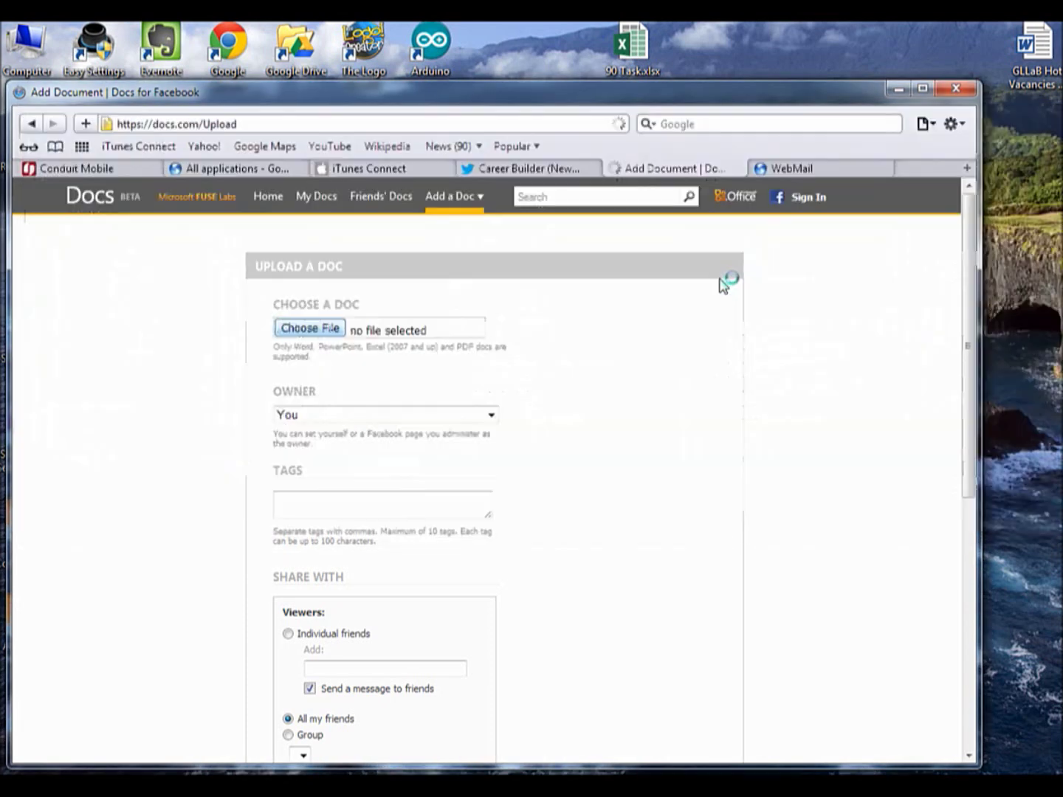
- Make Newwine Career Builder the document owner and upload the GLLaB Hot Vacancies file
click(359, 412)
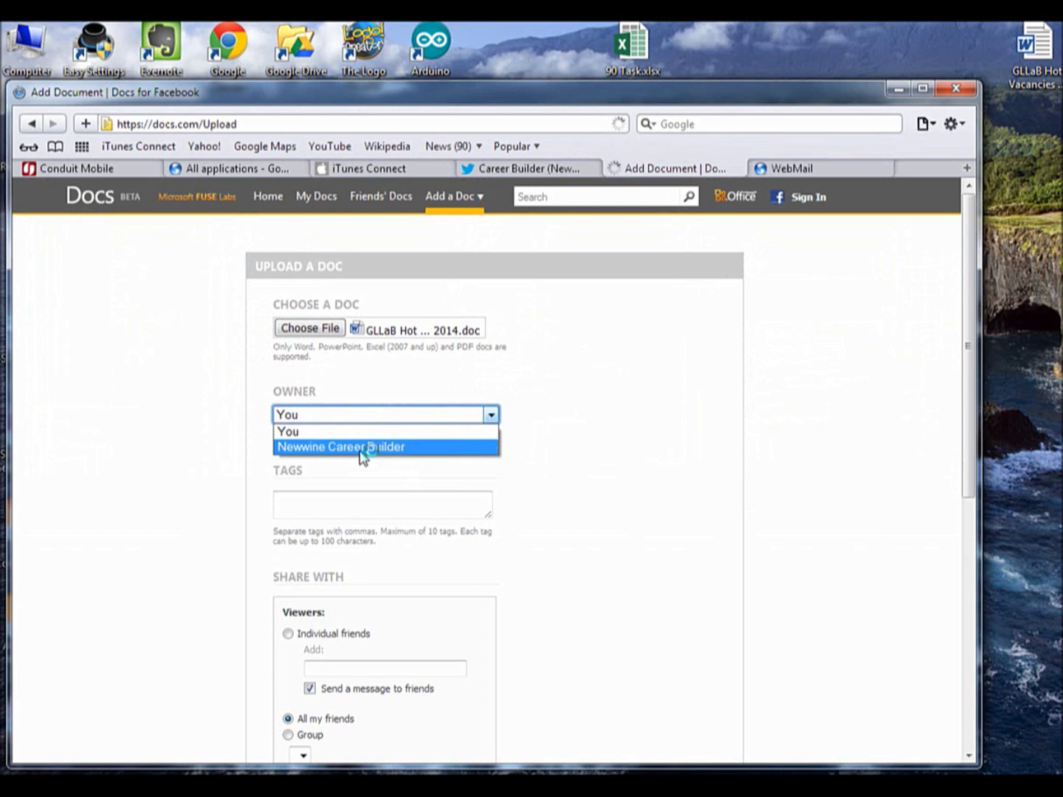
click(361, 449)
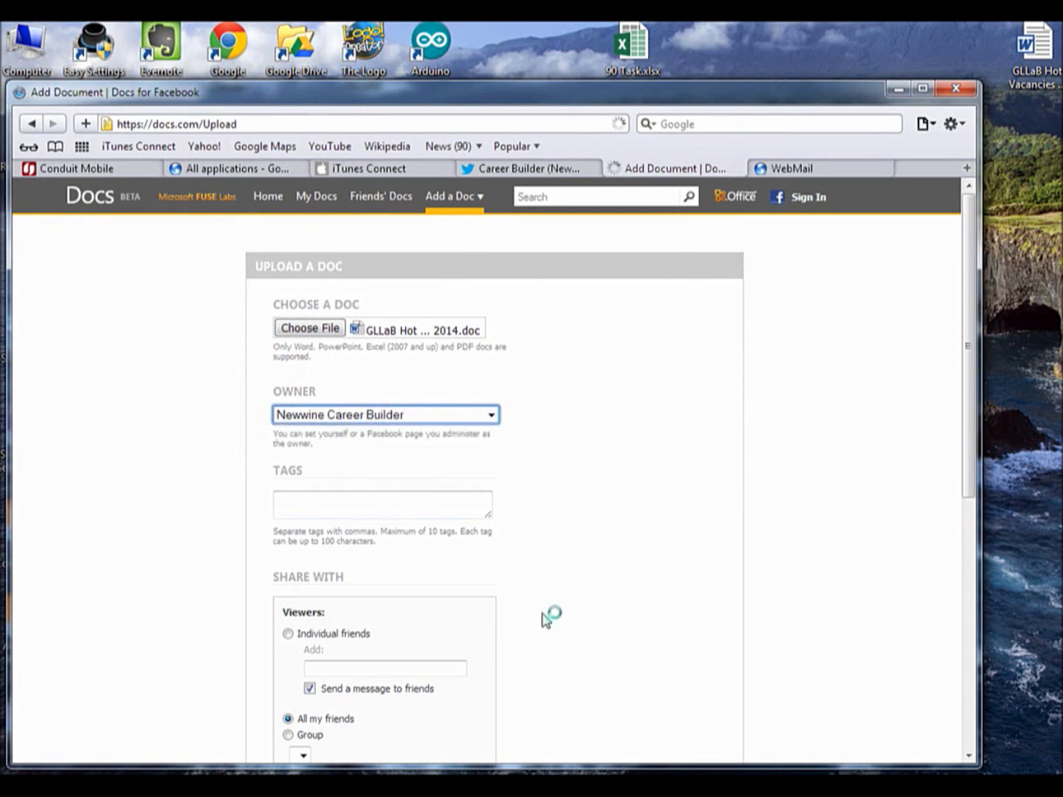
scroll(546, 619, down, 1)
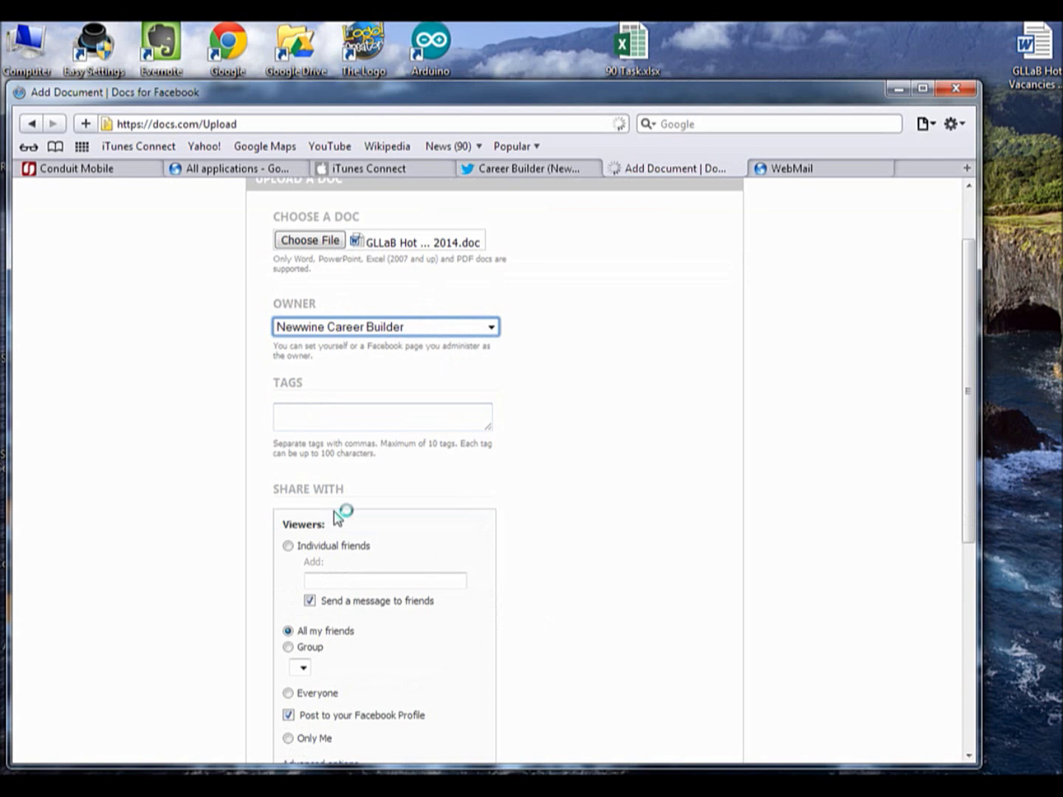
scroll(561, 587, down, 2)
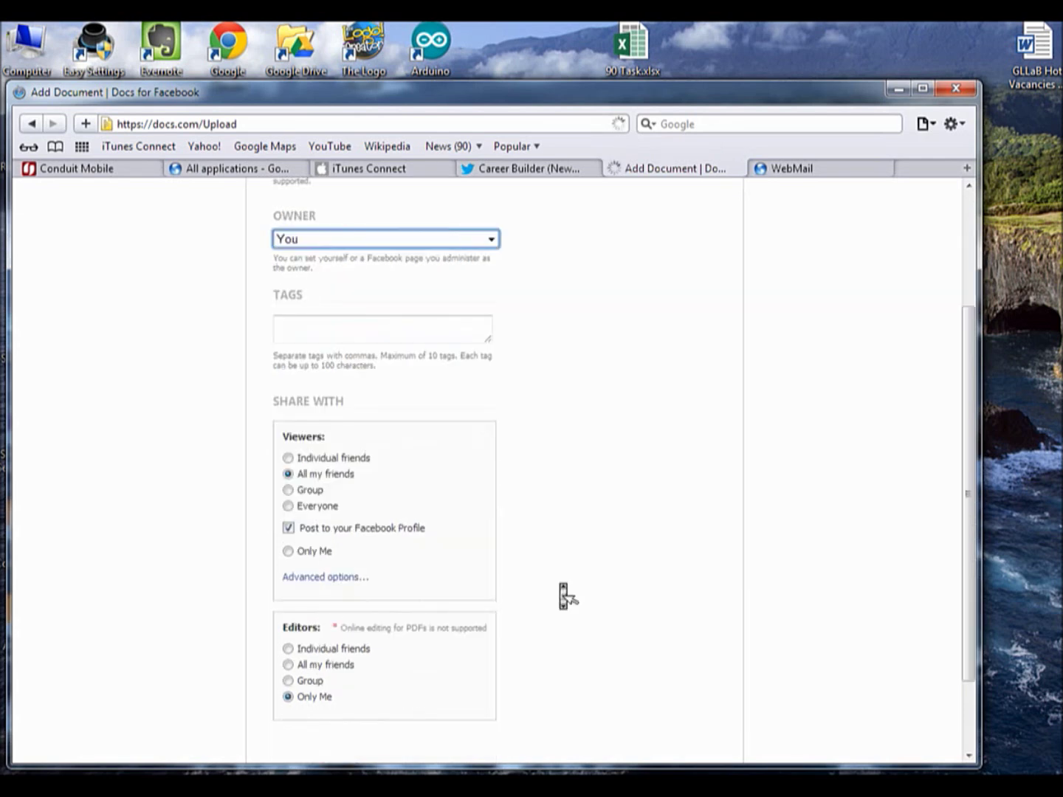
scroll(564, 596, down, 2)
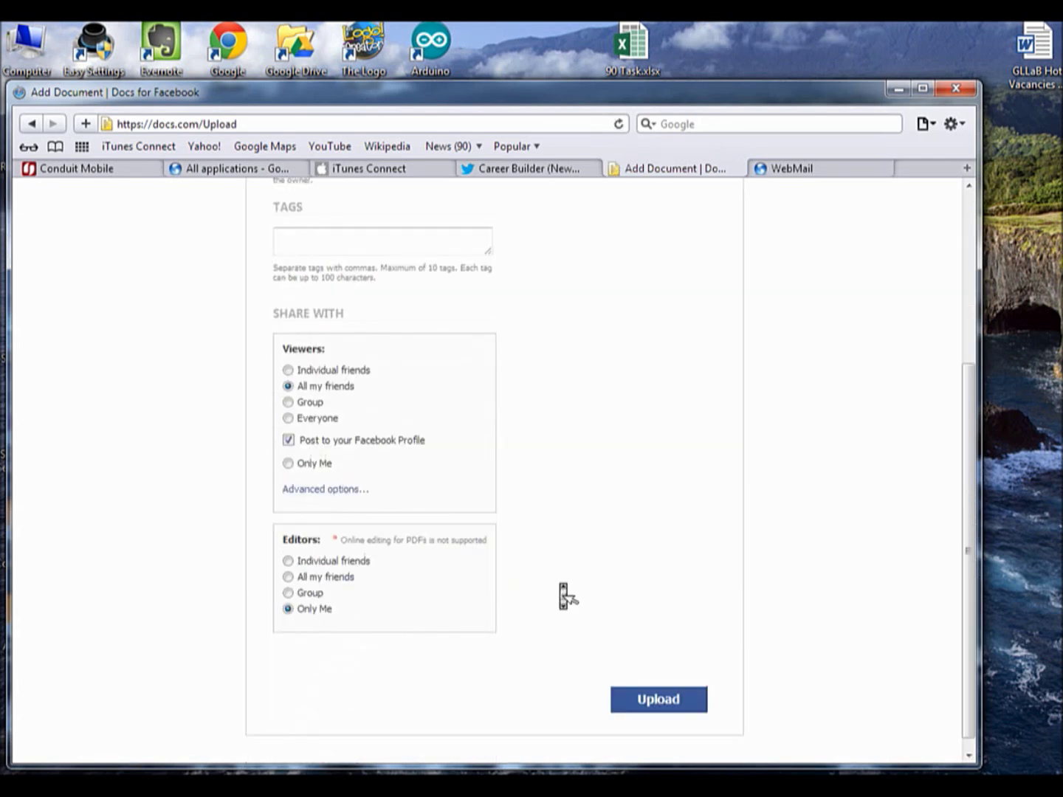
scroll(562, 592, up, 2)
scroll(563, 594, up, 2)
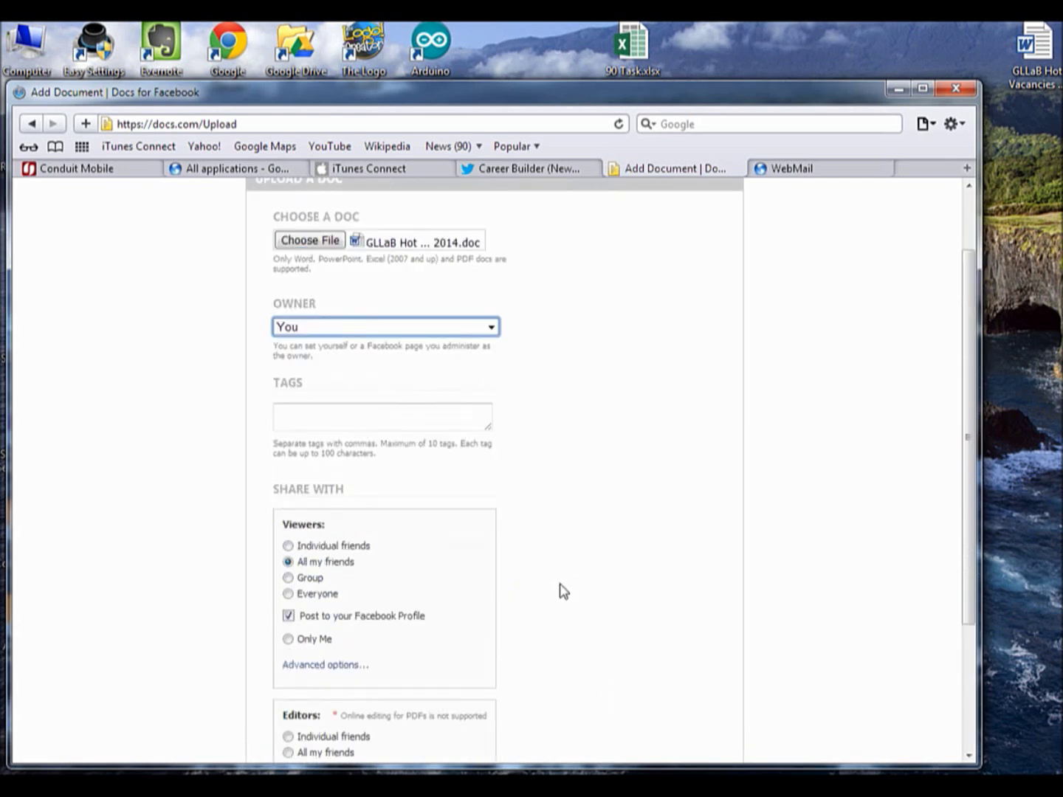
click(477, 328)
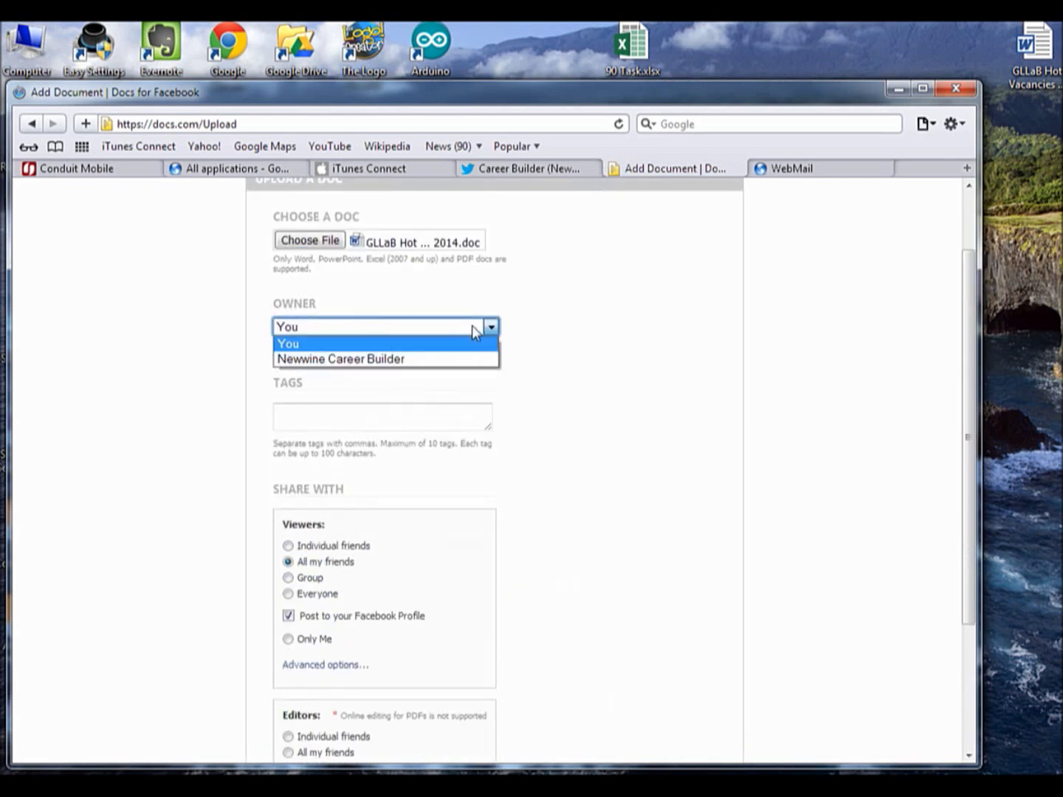
click(448, 360)
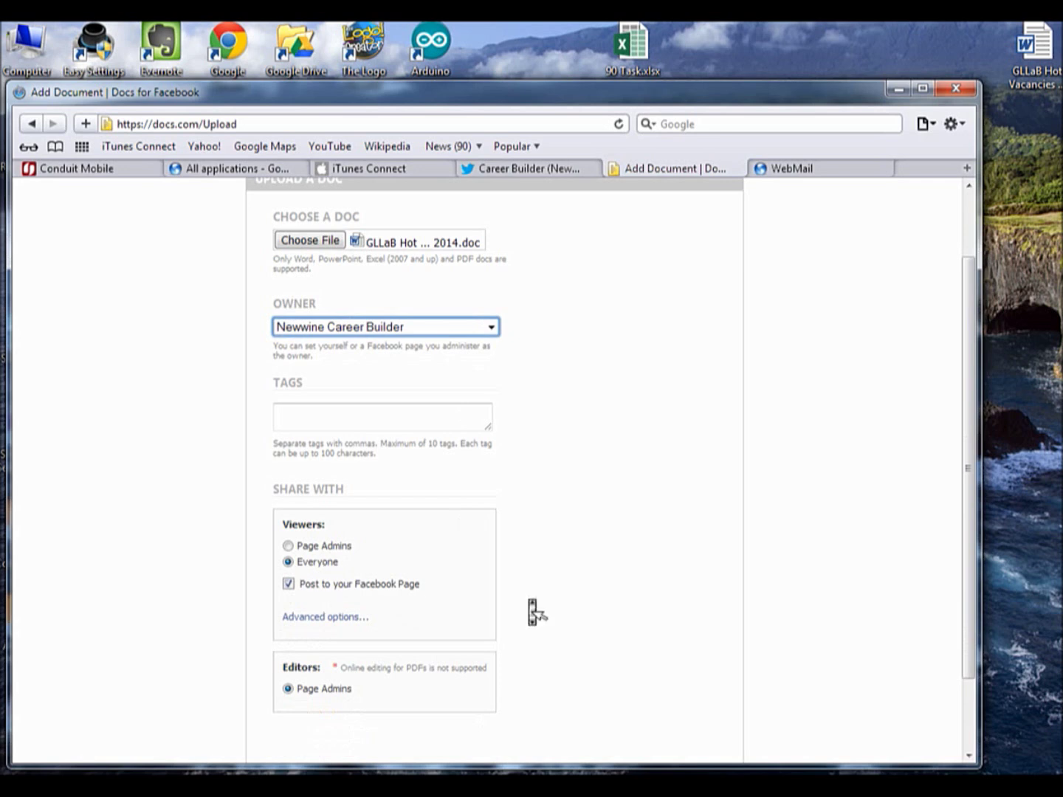
scroll(537, 612, down, 2)
click(655, 691)
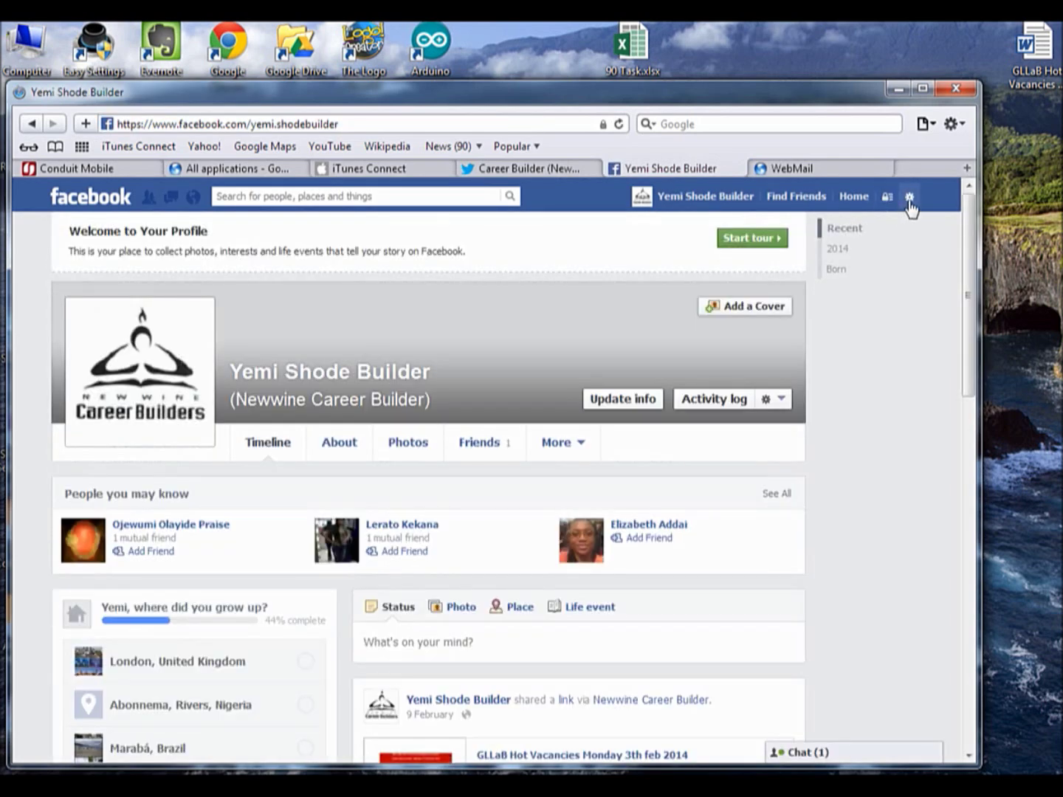
- Return to the Newwine Career Builder page and use Facebook as that page
click(910, 198)
click(838, 249)
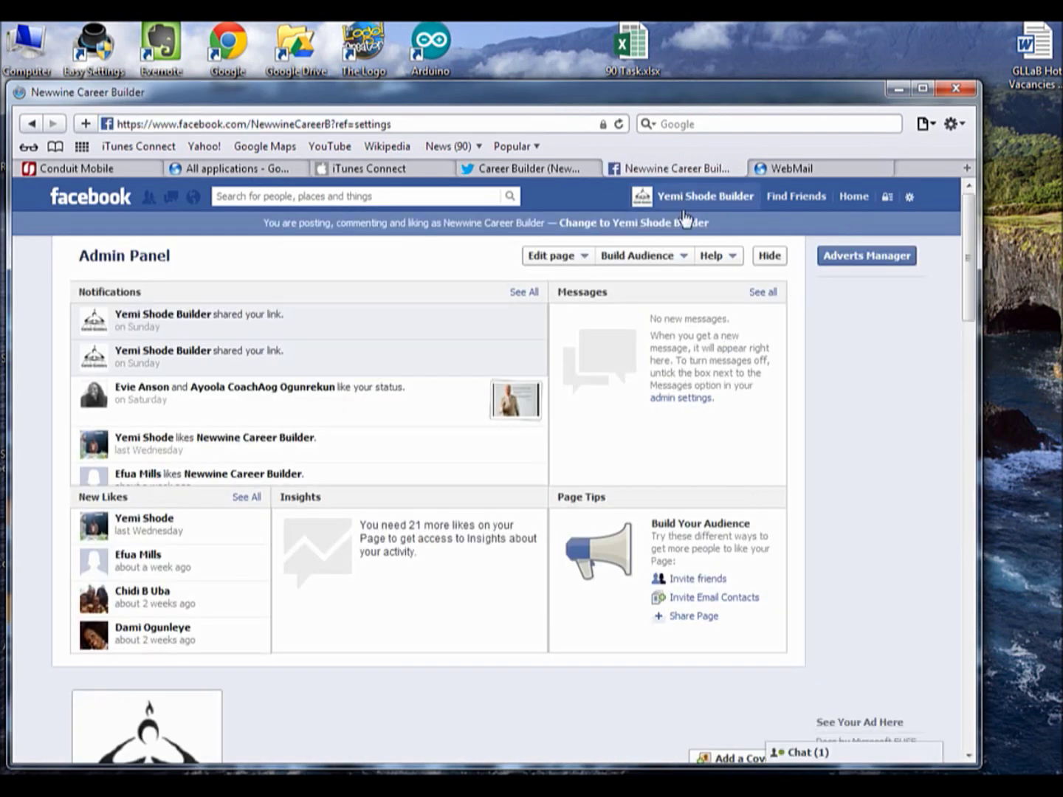
click(546, 257)
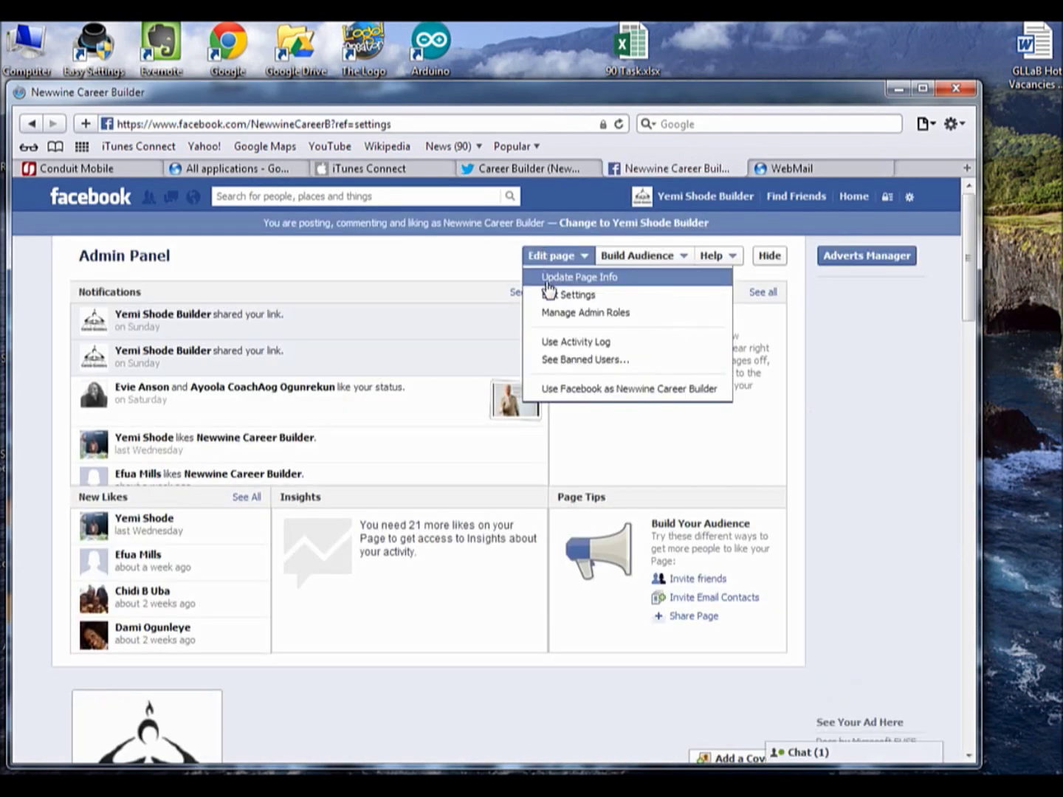
click(568, 389)
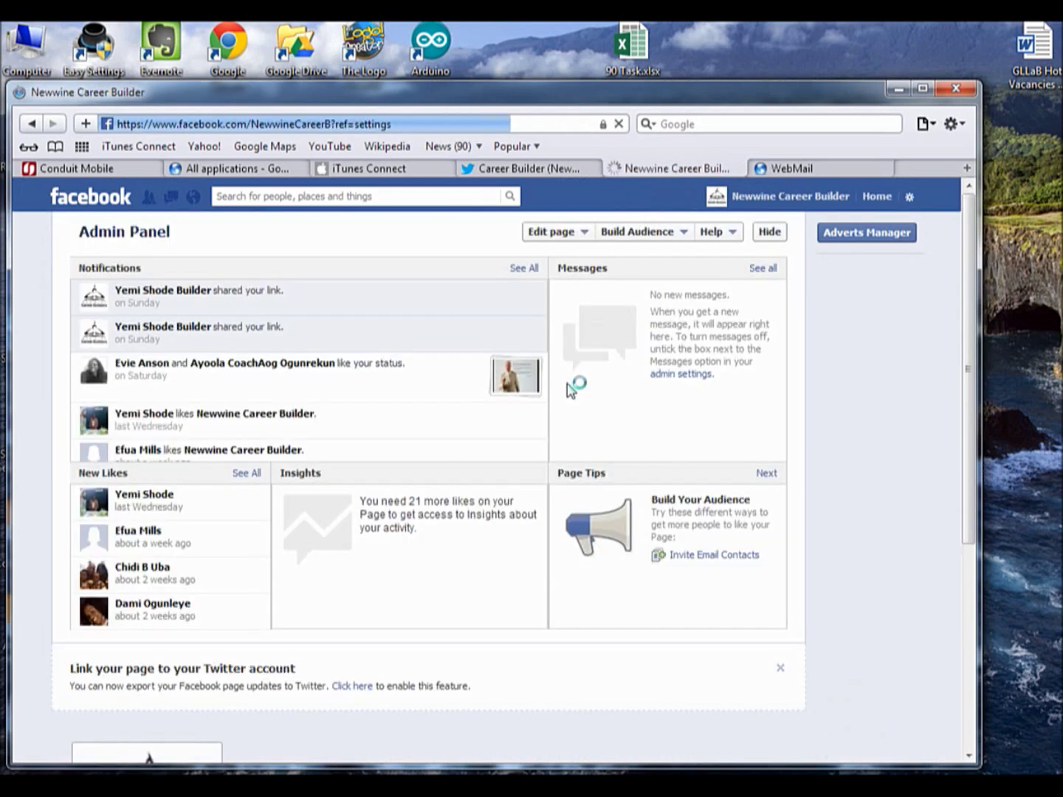
scroll(573, 391, down, 1)
scroll(573, 396, down, 3)
scroll(571, 395, down, 1)
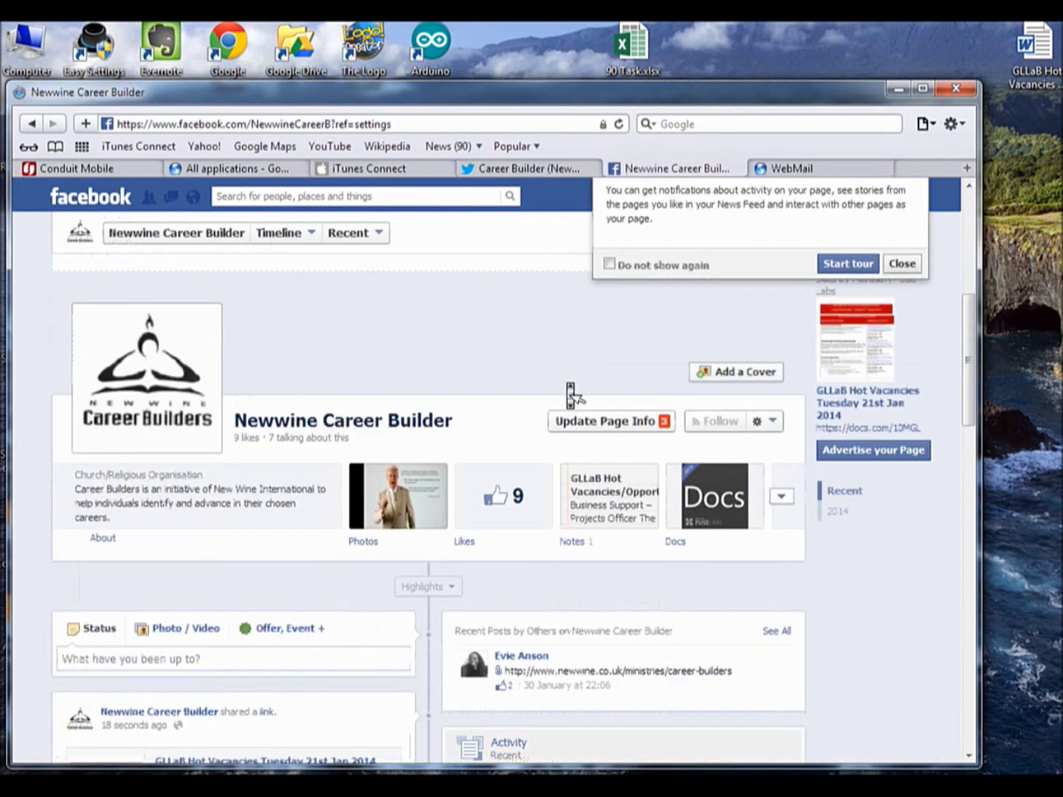
scroll(570, 392, down, 2)
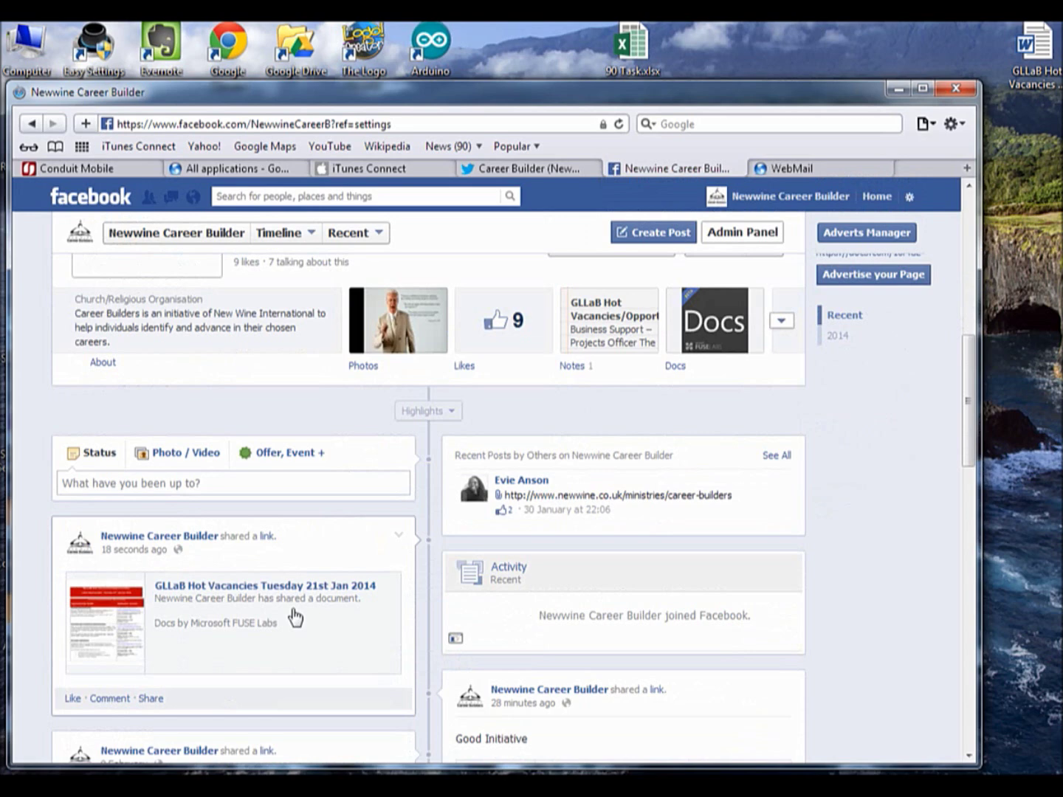
scroll(294, 618, down, 2)
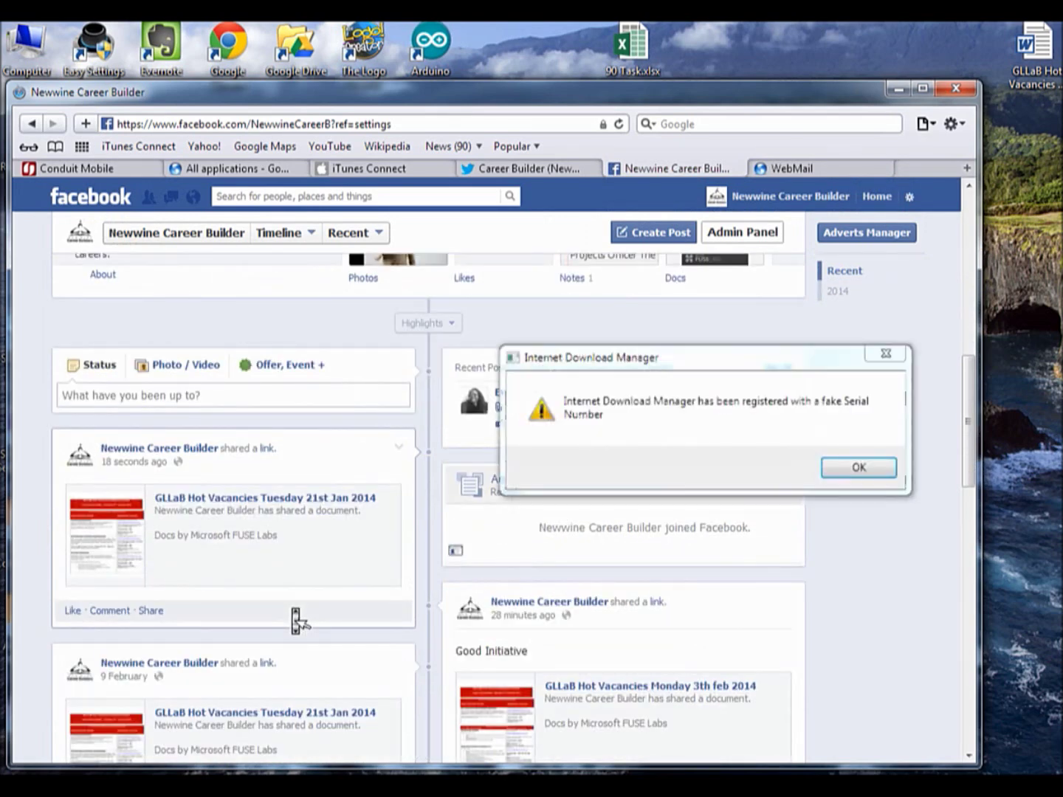
click(889, 356)
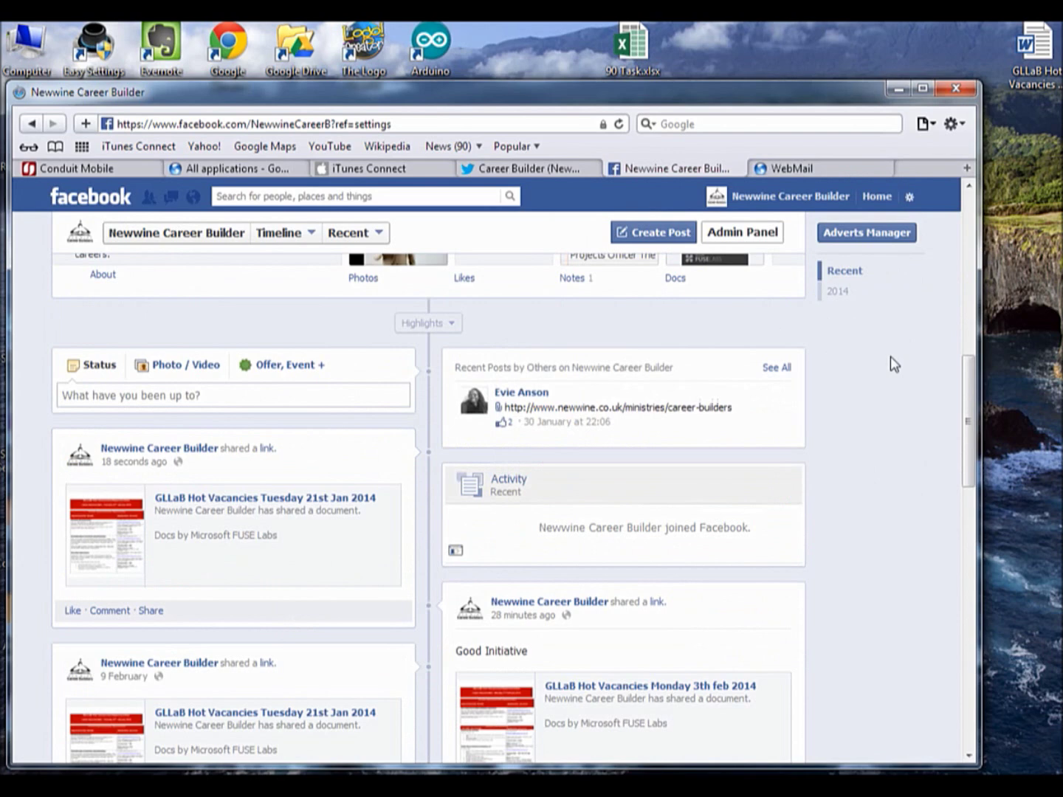